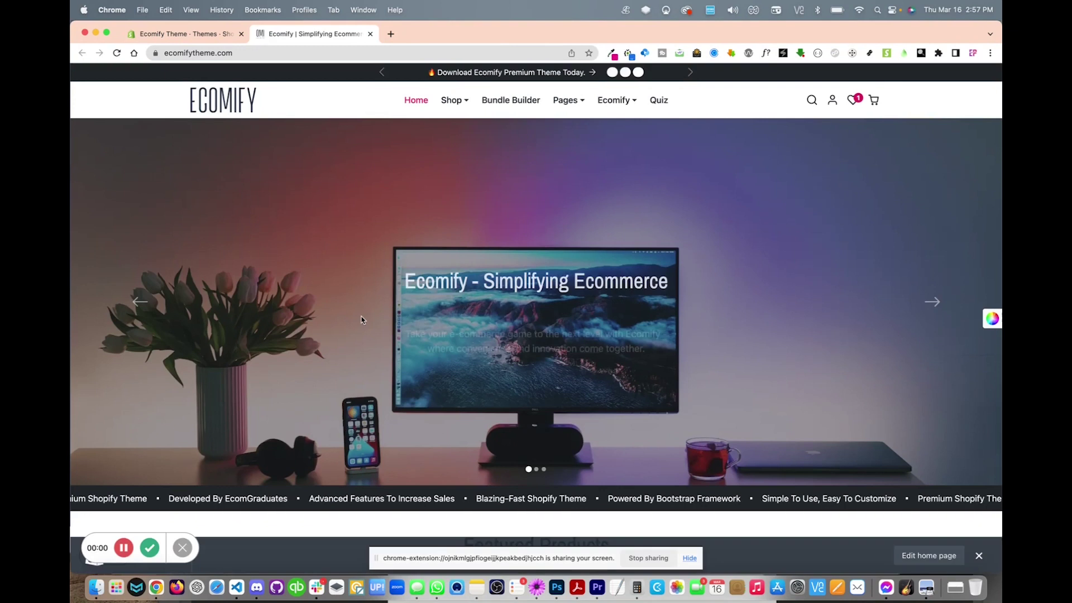
Step: Open the Ecomify Mug product page from the storefront's featured products and view its personalization fields
scroll(359, 313, "down", 7)
left_click(293, 245)
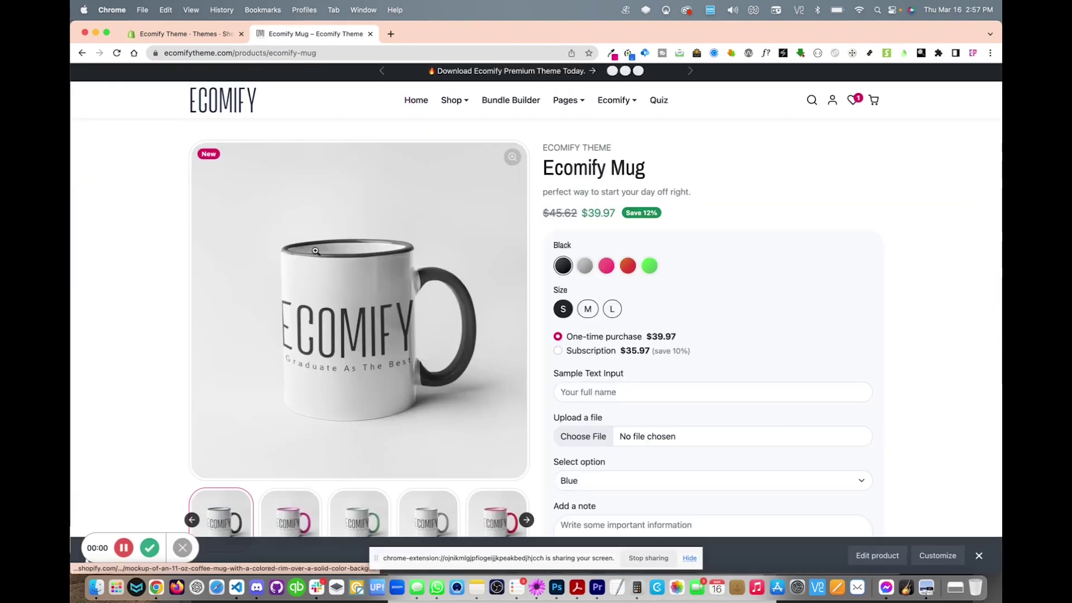
scroll(585, 337, "down", 2)
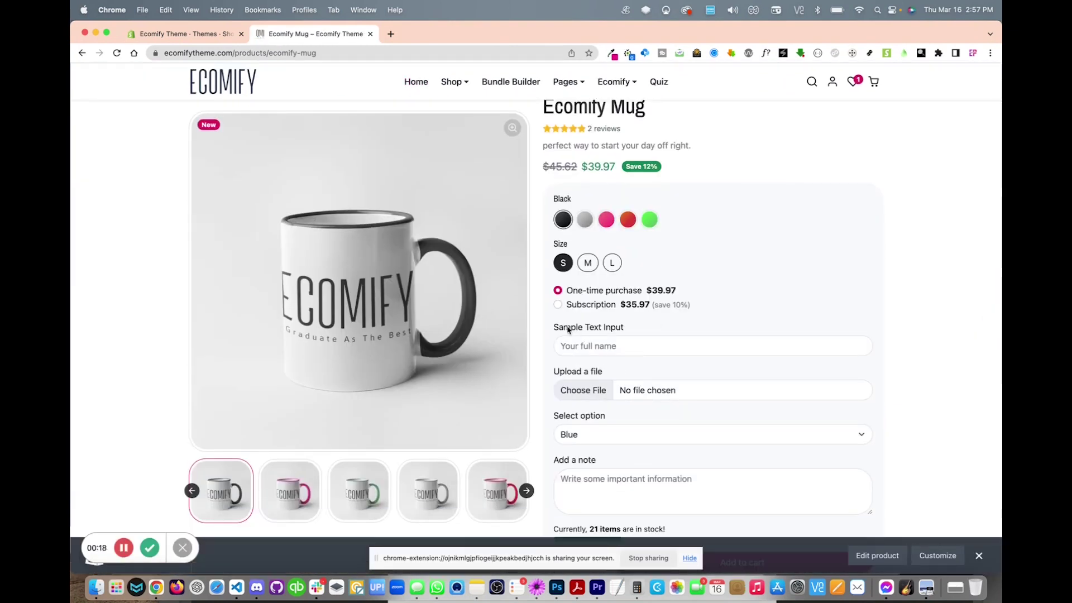
scroll(613, 340, "down", 3)
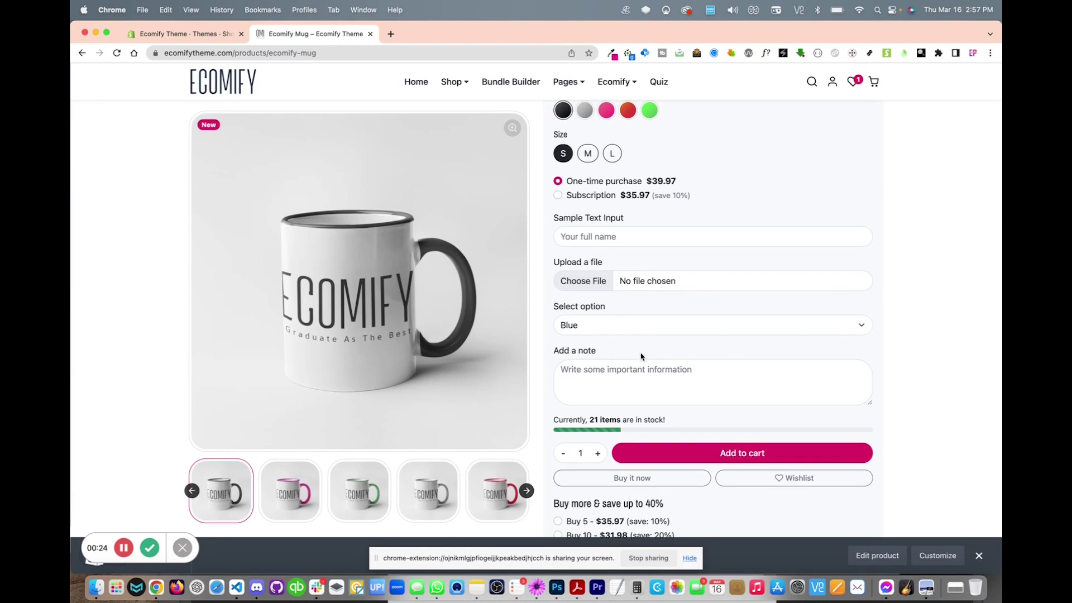
Step: Enter the customer's name in the Sample Text Input field and upload kathibefore.jpg as the personalization file
left_click(630, 379)
scroll(629, 379, "up", 1)
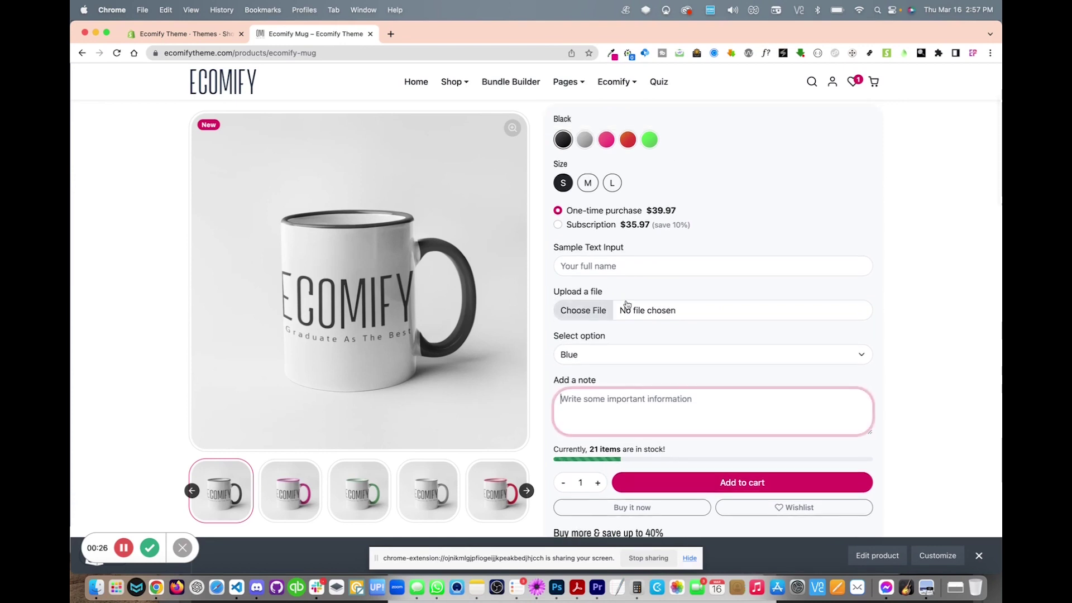
left_click(628, 262)
type("ellie")
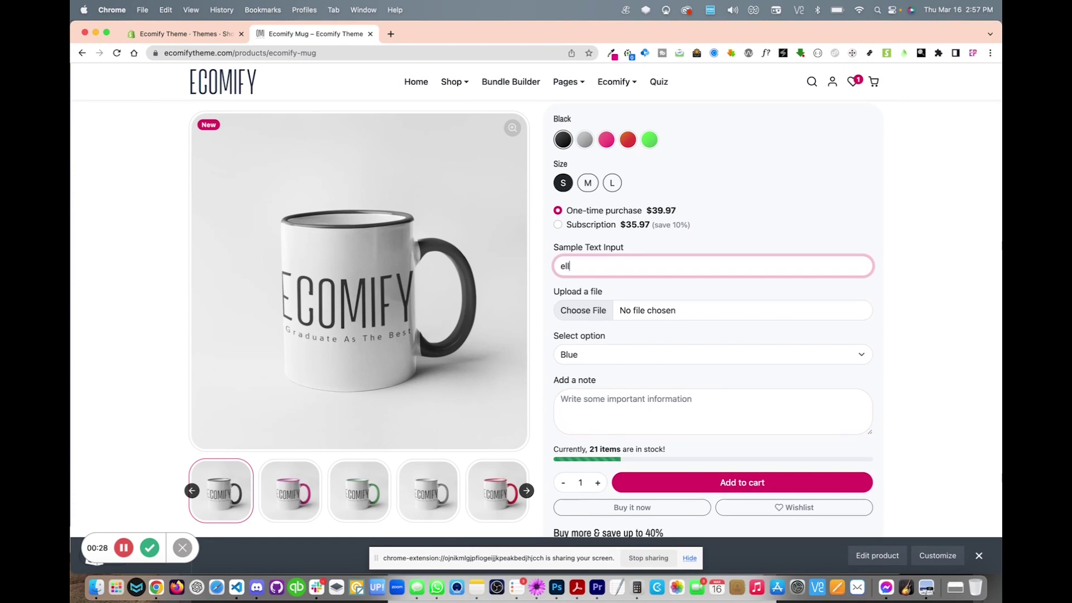
left_click(583, 310)
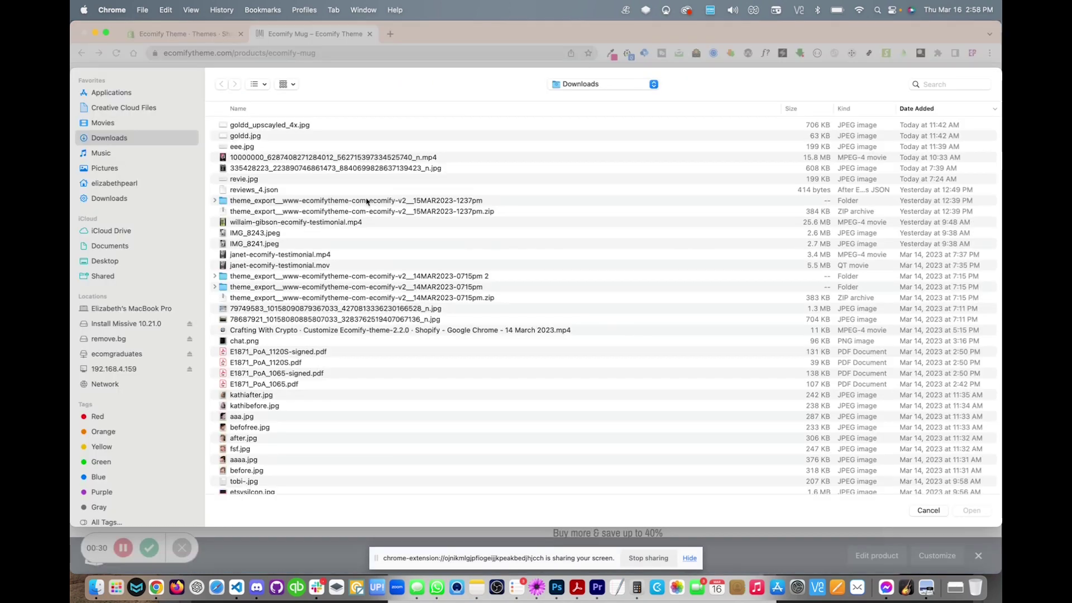
double_click(246, 406)
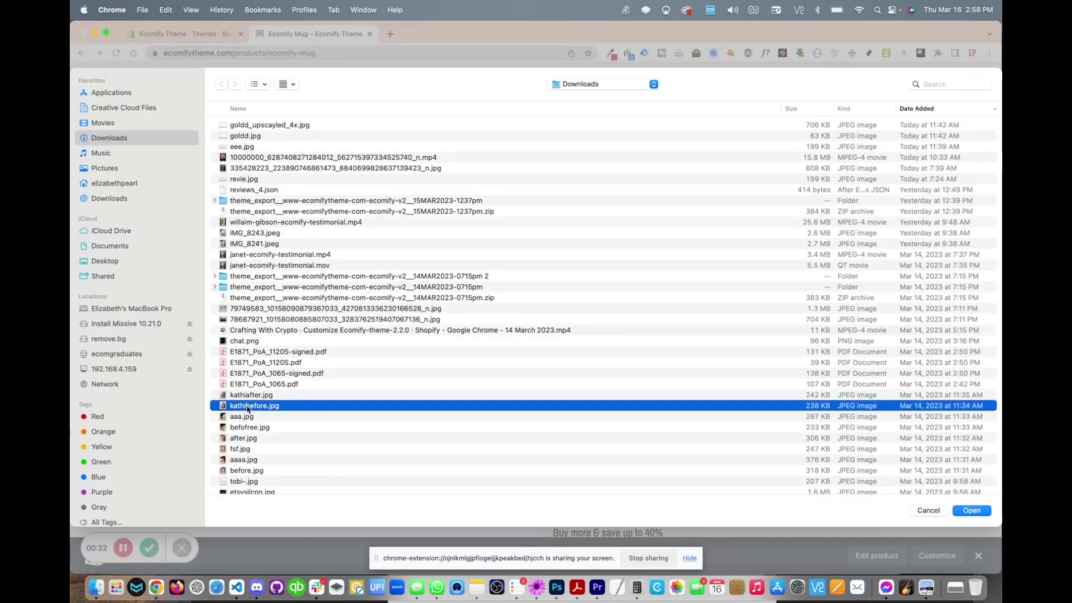
Step: Choose Green as the mug's select option and add the note "testing"
scroll(641, 388, "down", 5)
left_click(607, 217)
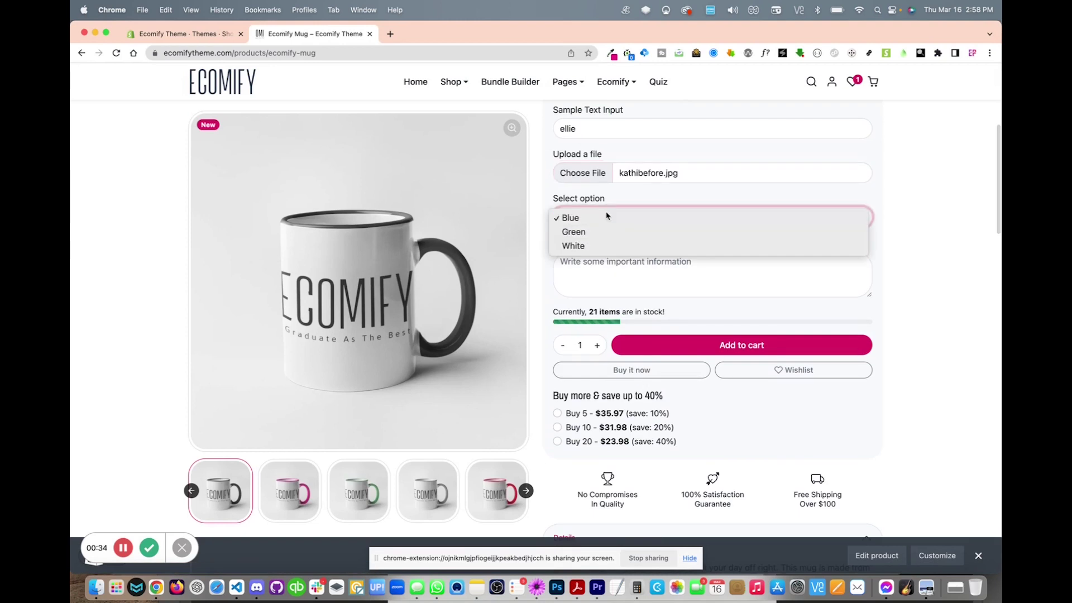
left_click(598, 231)
left_click(608, 282)
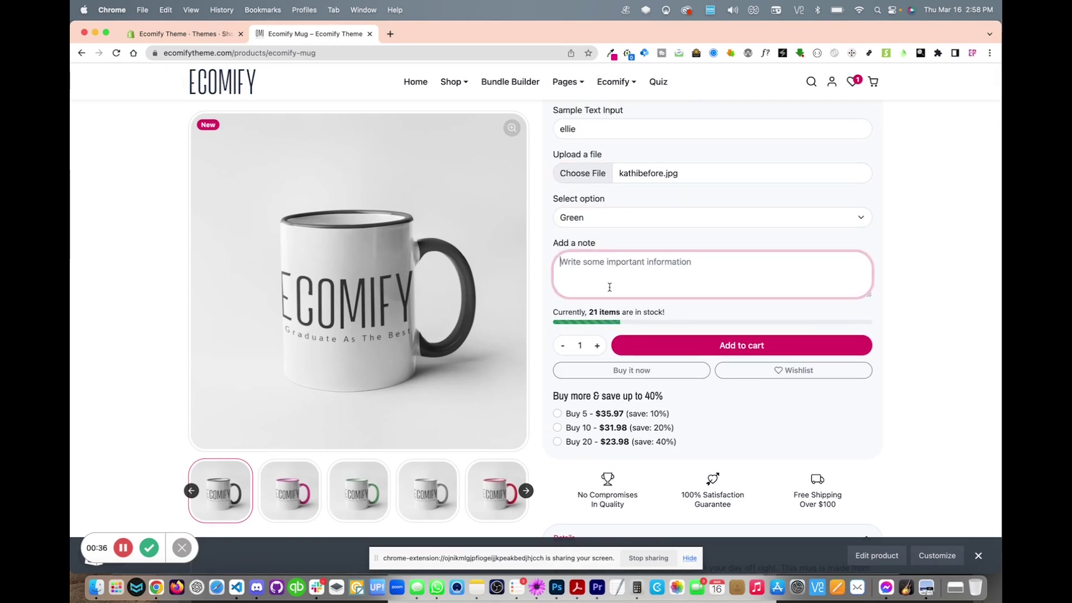
type("testing")
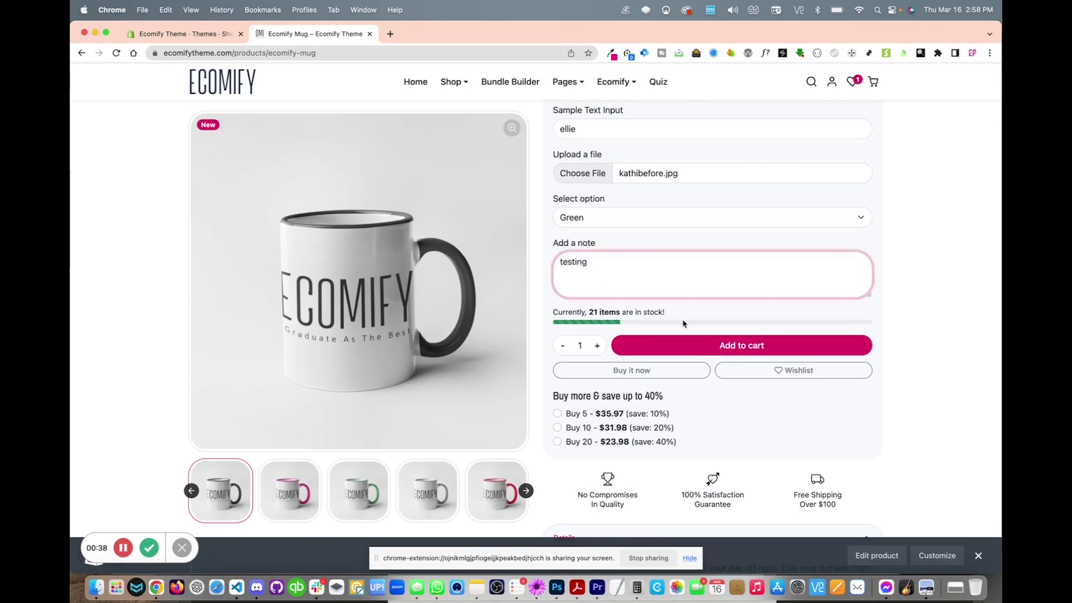
Step: Add the personalized mug to the cart without the upsell products, and close the cart
left_click(741, 346)
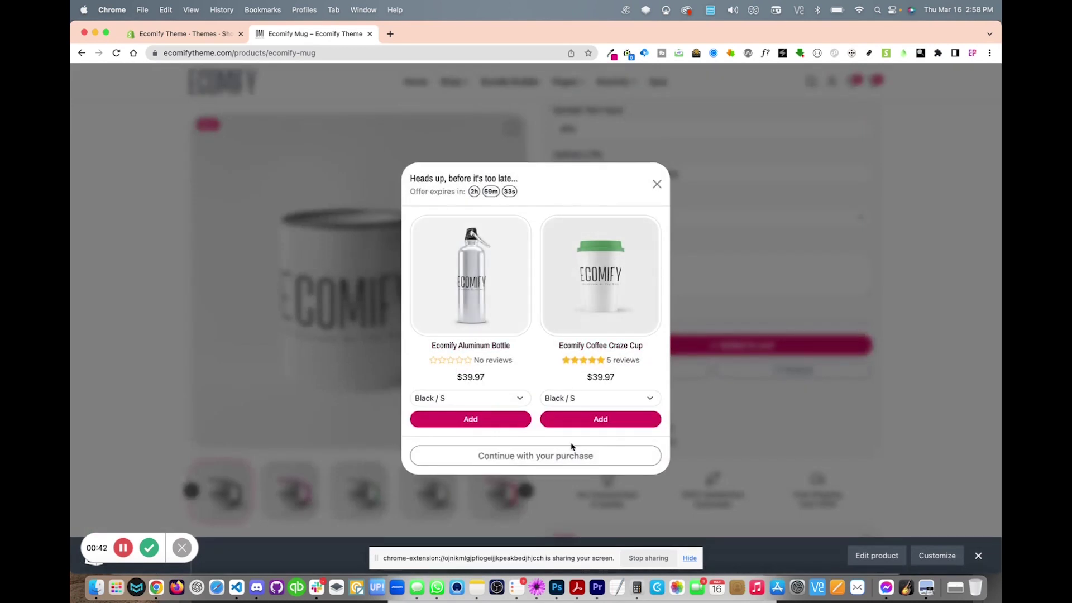
left_click(515, 453)
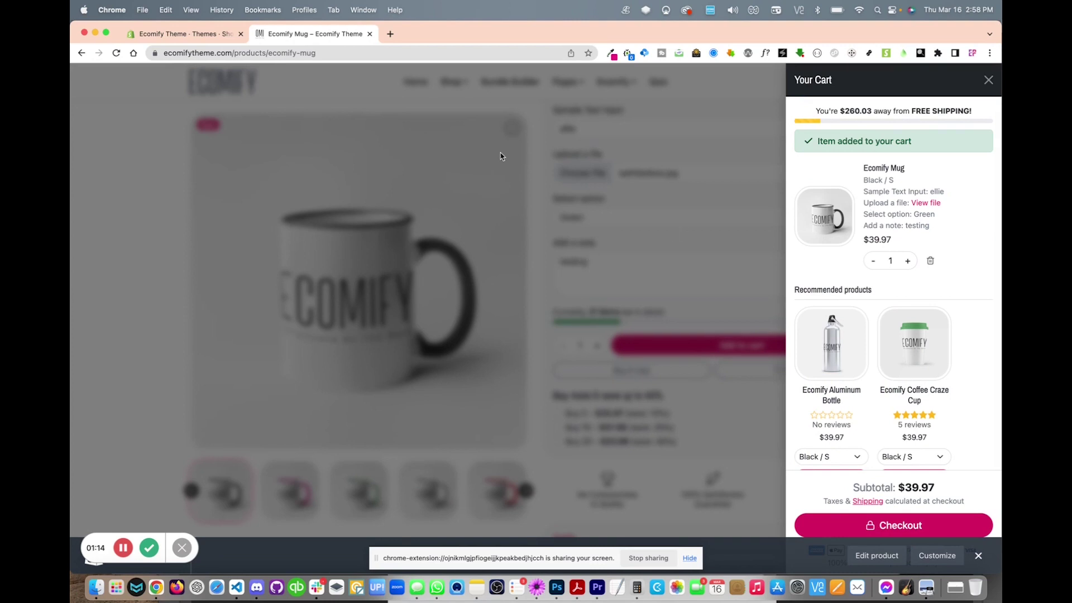
left_click(501, 184)
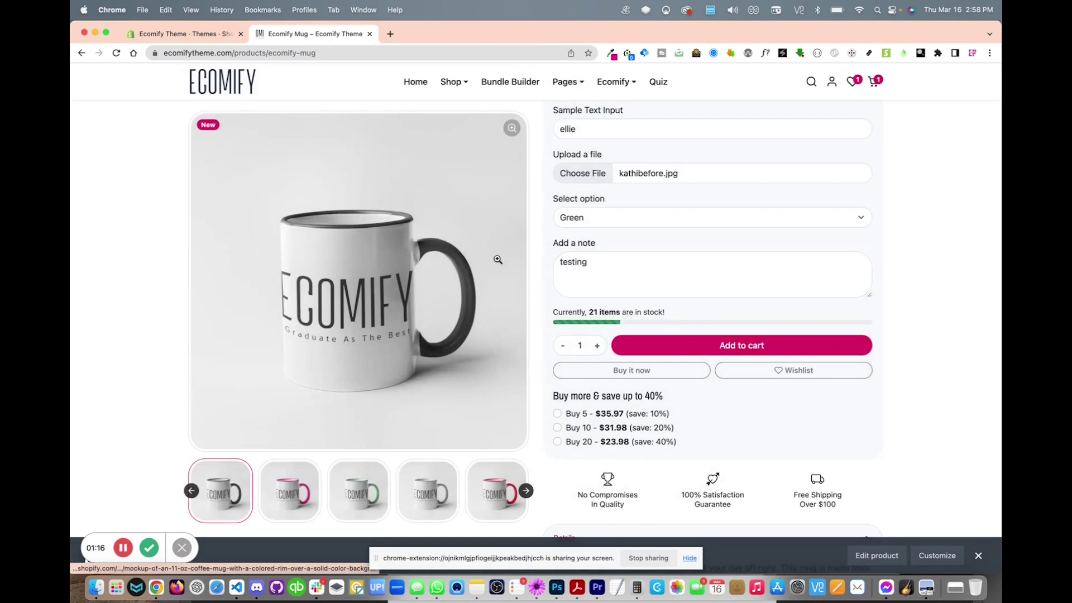
Step: Switch to the Shopify admin and open the current ecomify-v2 theme for customization
scroll(604, 272, "up", 1)
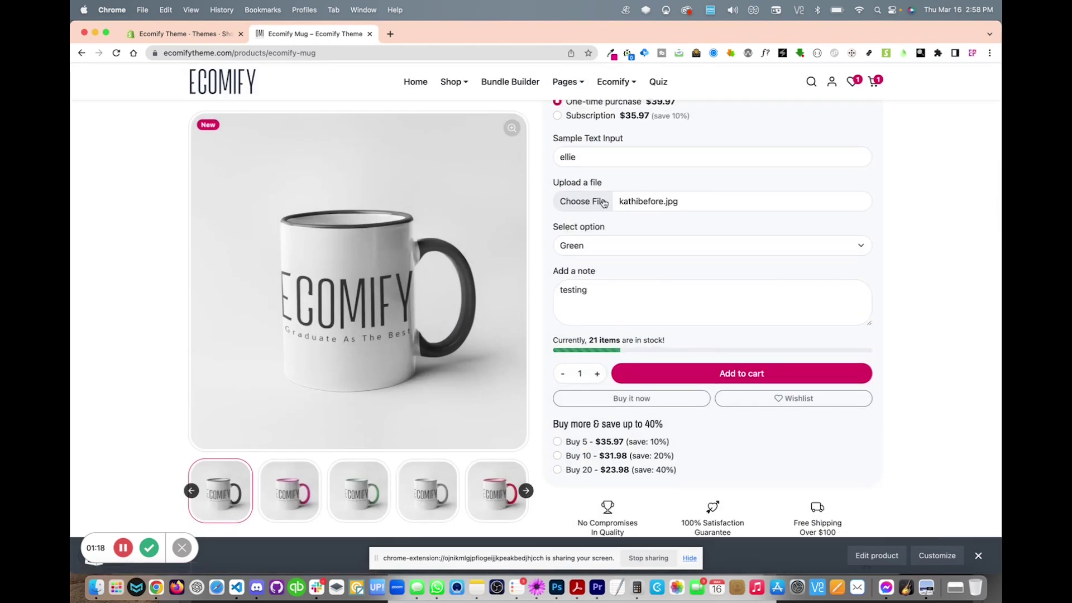
scroll(587, 329, "up", 1)
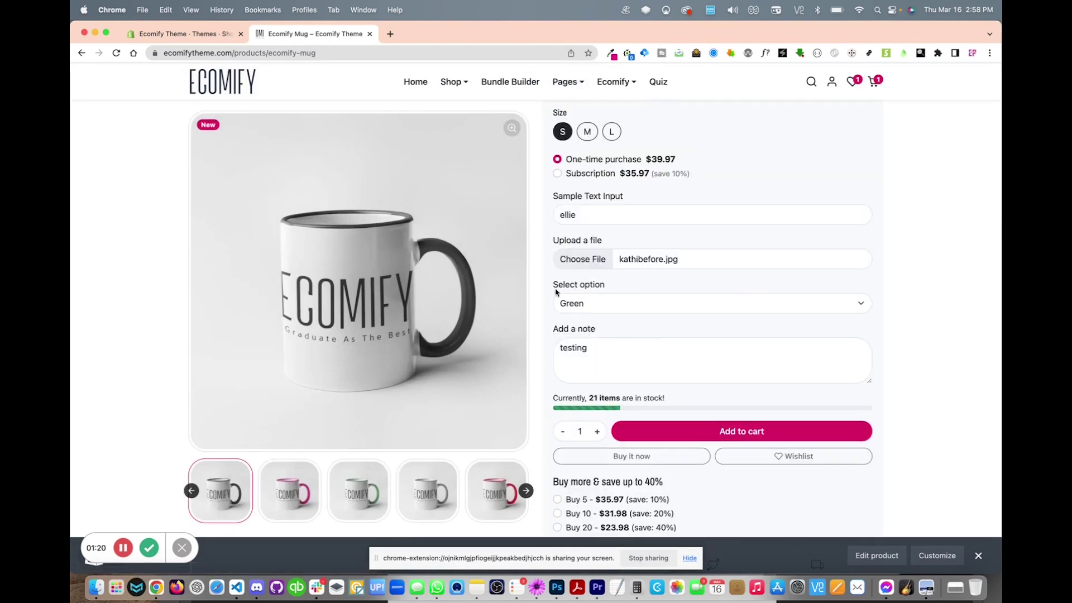
scroll(559, 207, "up", 4)
left_click(179, 33)
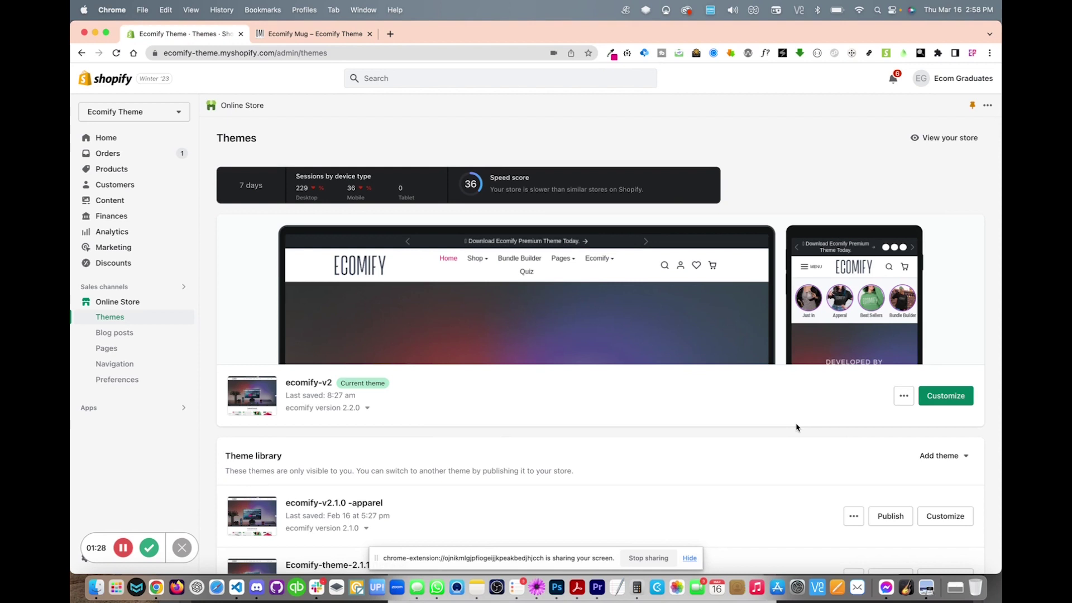
left_click(952, 399)
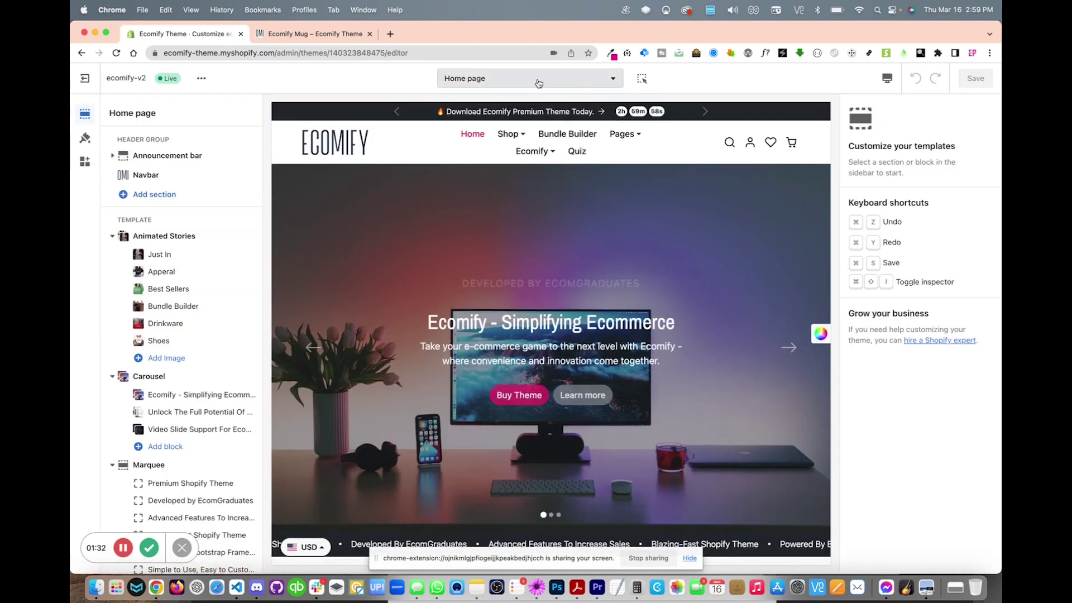
Step: Bring up the Default product template in the theme editor with the Ecomify Mug as its preview
left_click(537, 81)
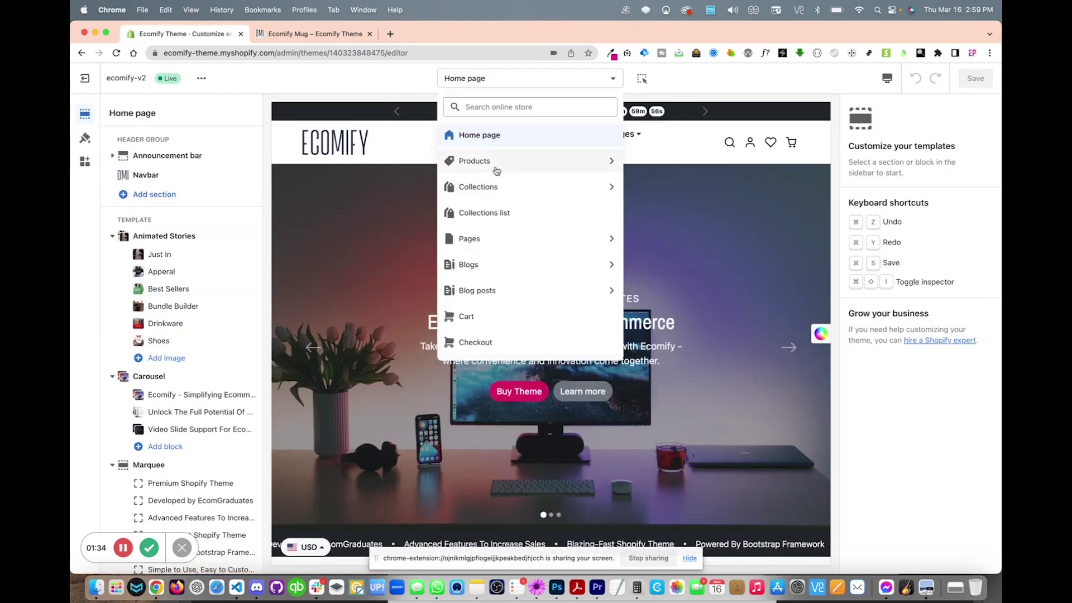
left_click(480, 162)
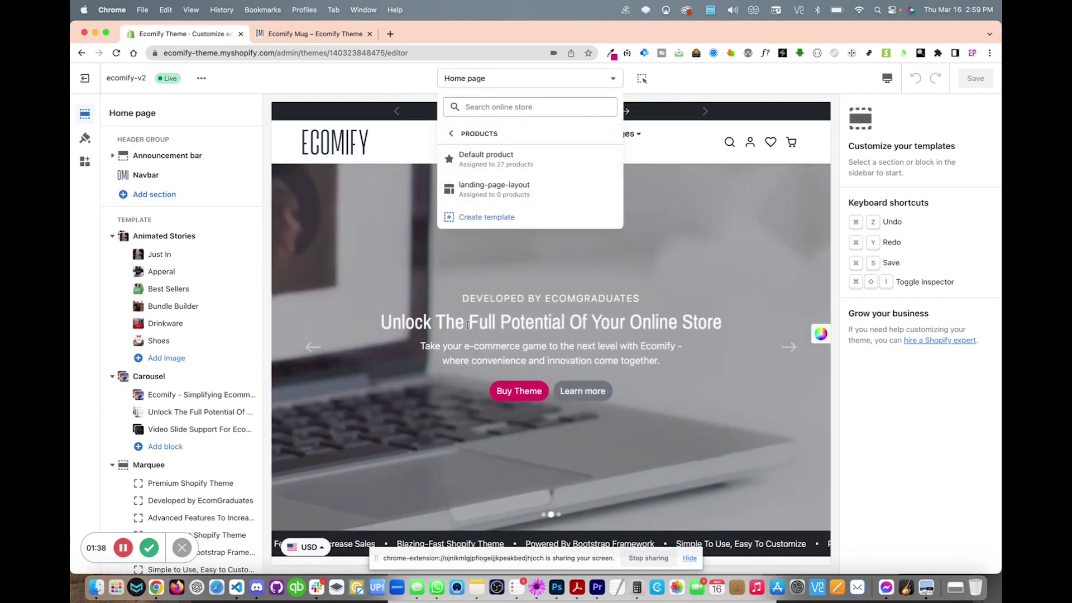
scroll(467, 328, "down", 10)
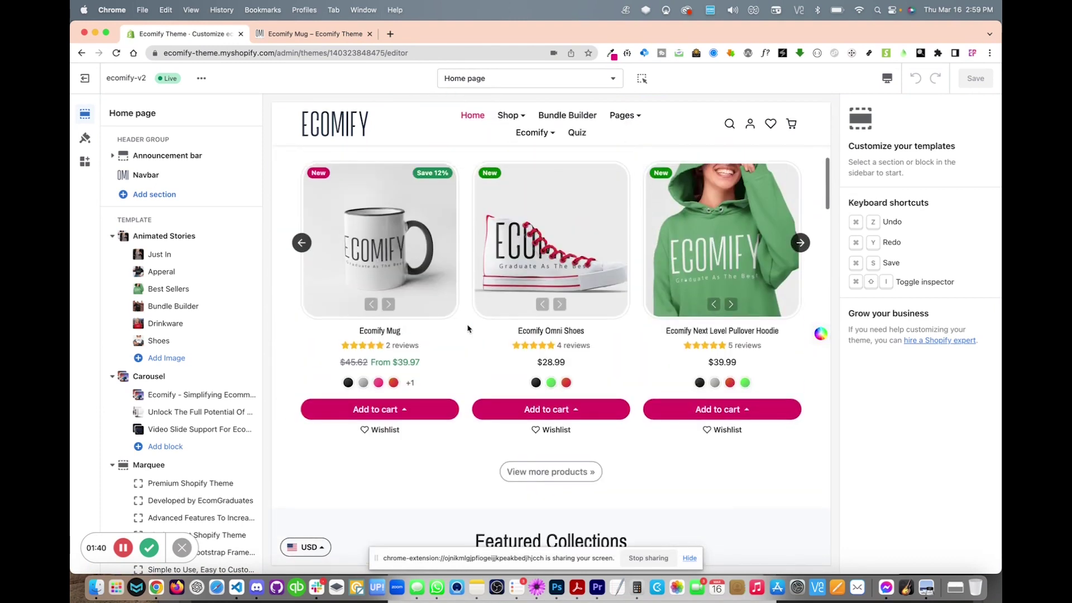
scroll(419, 340, "up", 2)
left_click(369, 354)
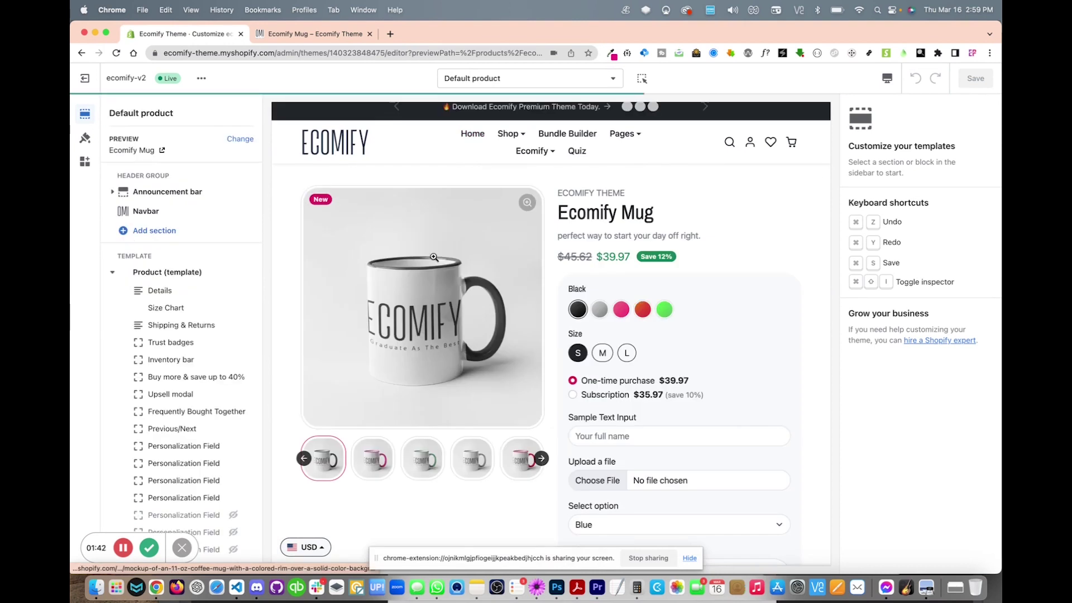
Step: Select the Product (template) section and display the block types that can be added to it
scroll(720, 263, "down", 2)
scroll(720, 263, "down", 3)
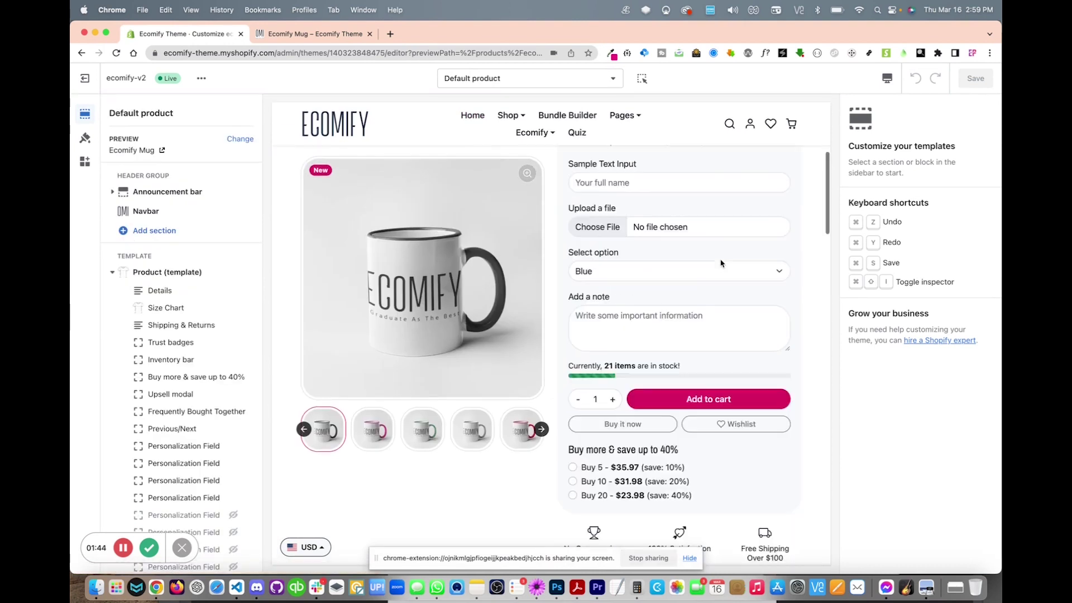
scroll(720, 263, "up", 2)
scroll(191, 399, "down", 2)
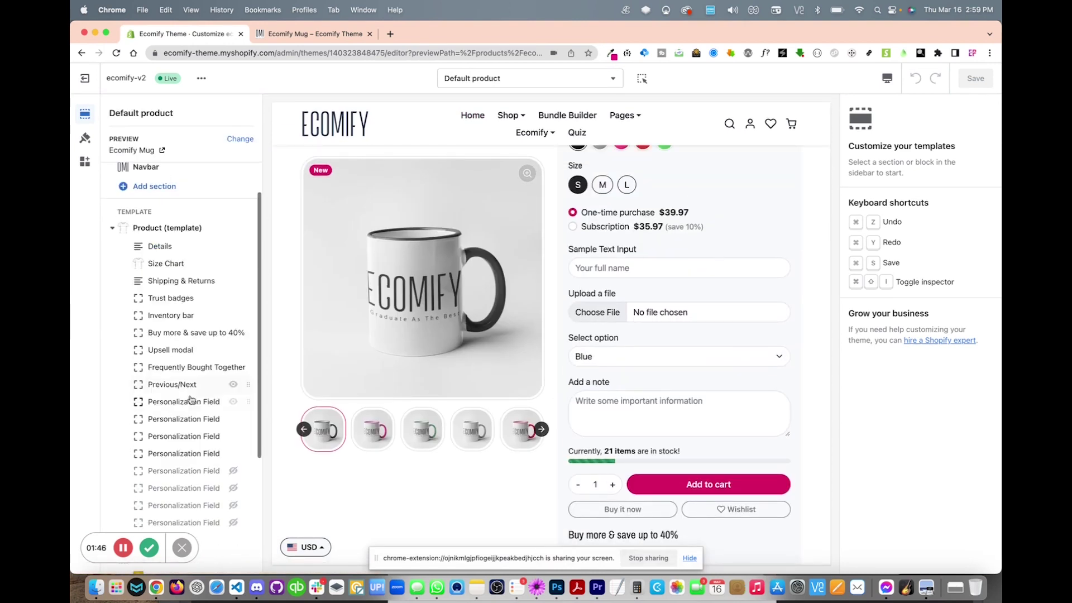
left_click(193, 224)
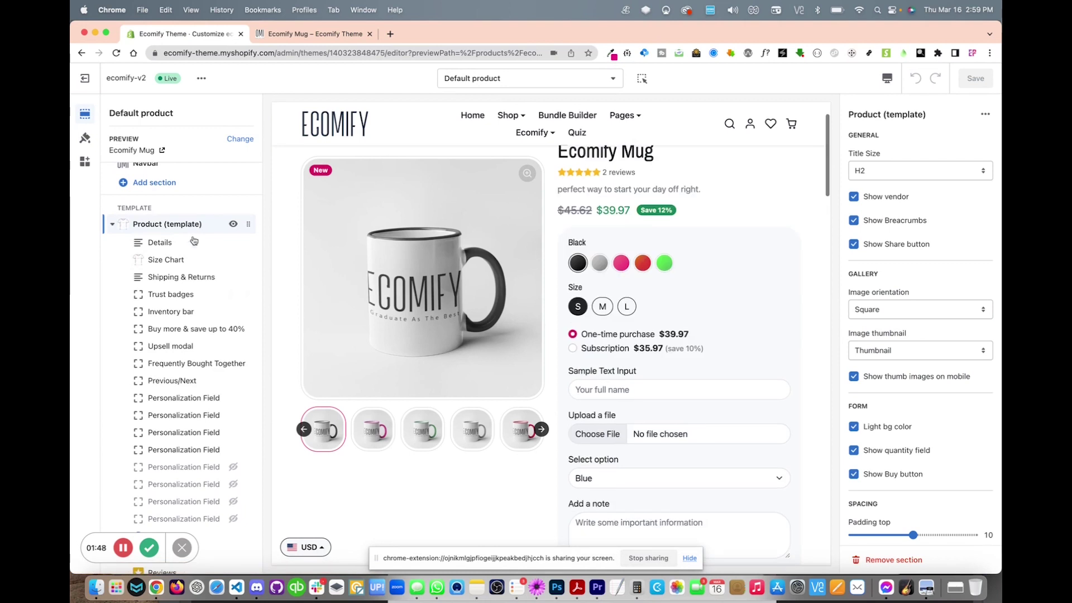
scroll(223, 312, "down", 2)
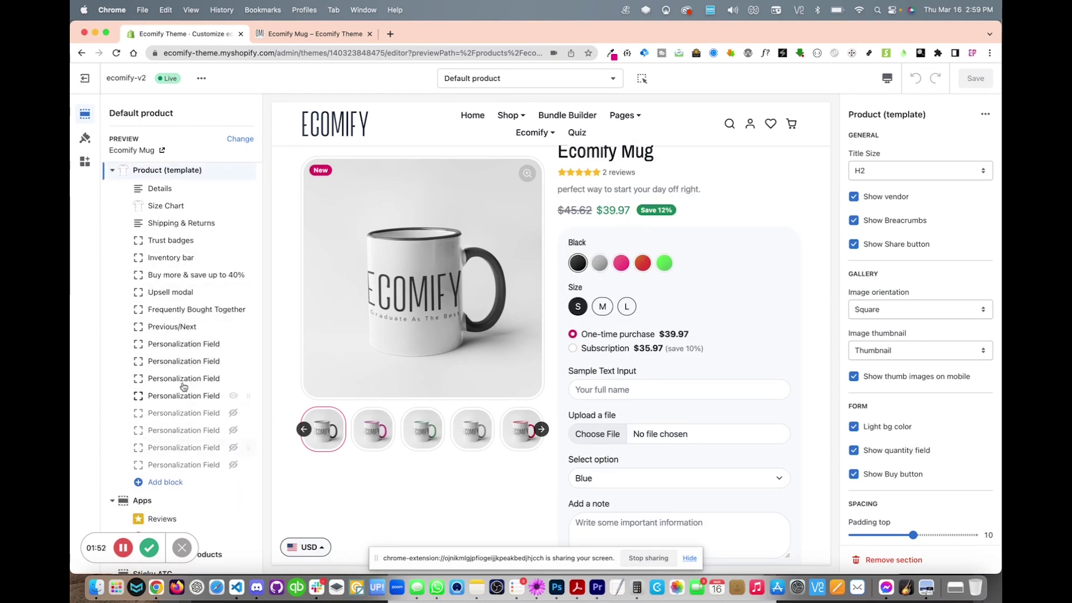
left_click(167, 483)
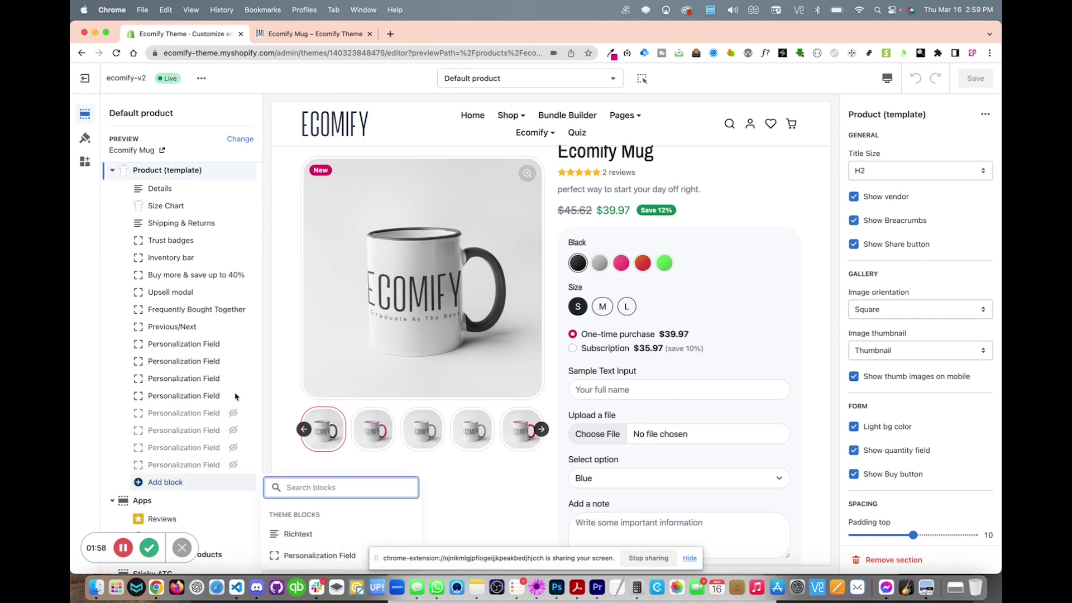
Step: Open the first Personalization Field block's settings and view the field types it offers
left_click(174, 346)
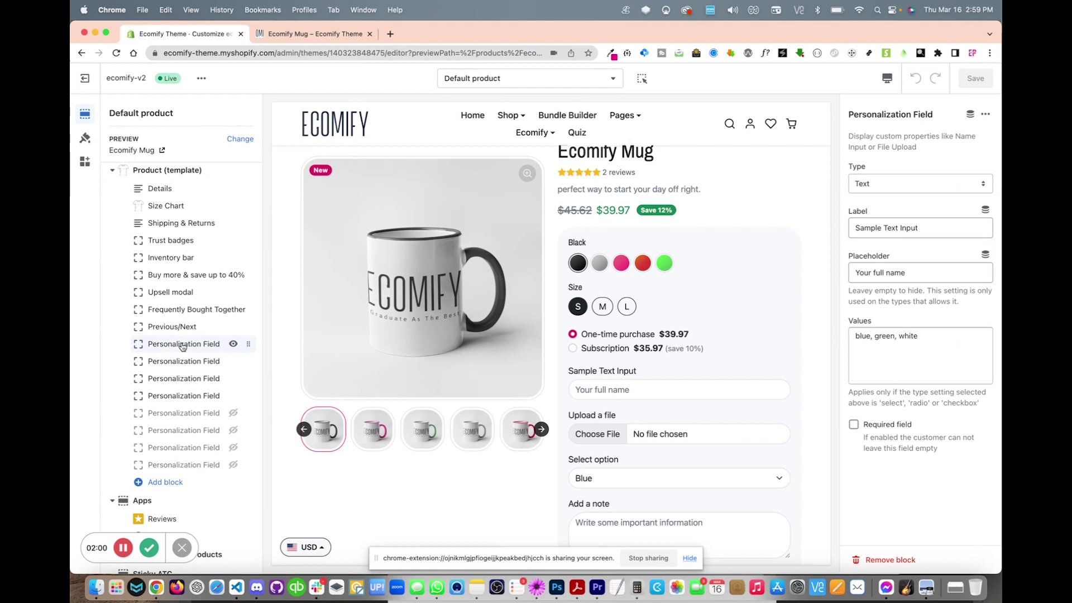
scroll(345, 364, "down", 2)
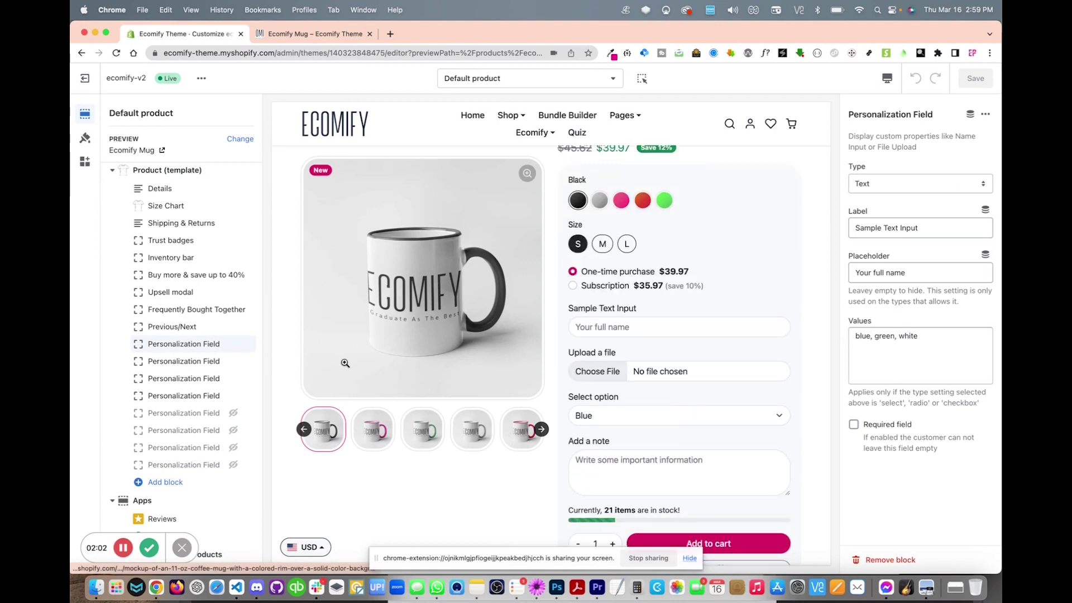
left_click(875, 188)
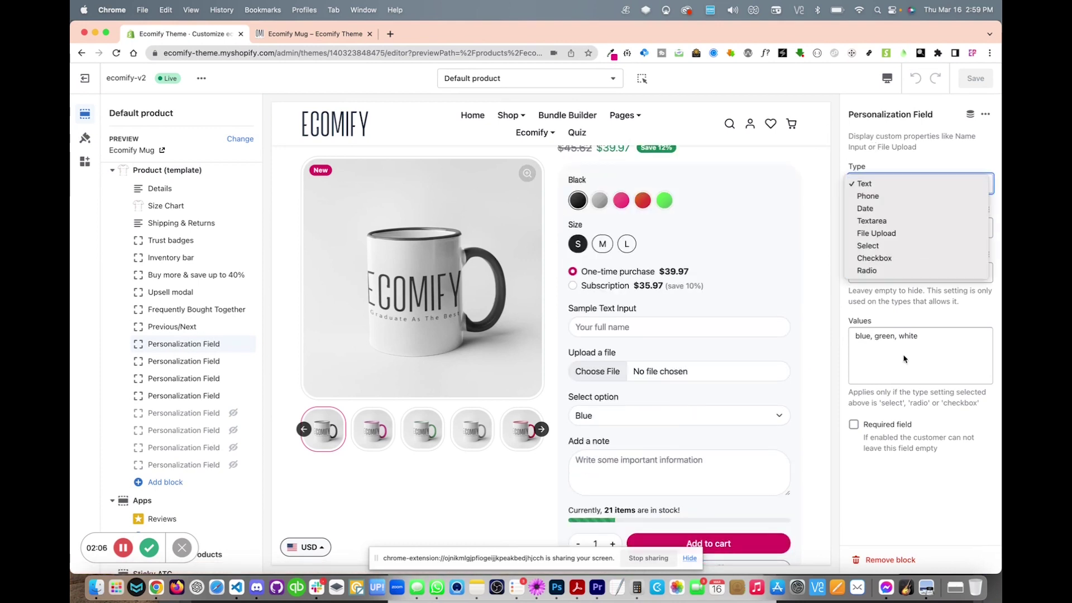
left_click(906, 360)
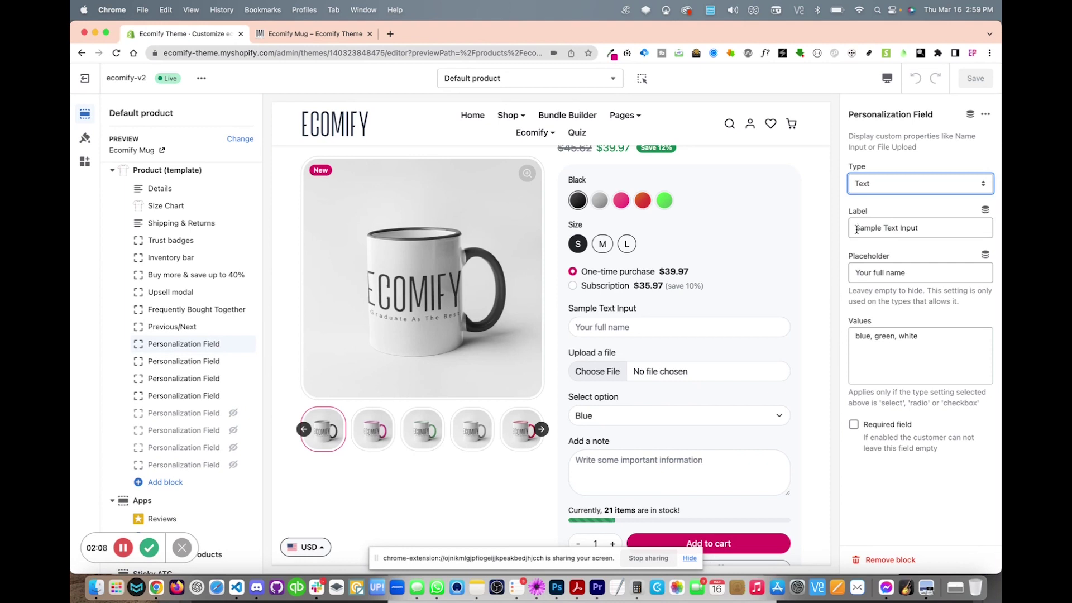
Step: Change the Sample Text Input field's placeholder to "Your full namee"
triple_click(889, 226)
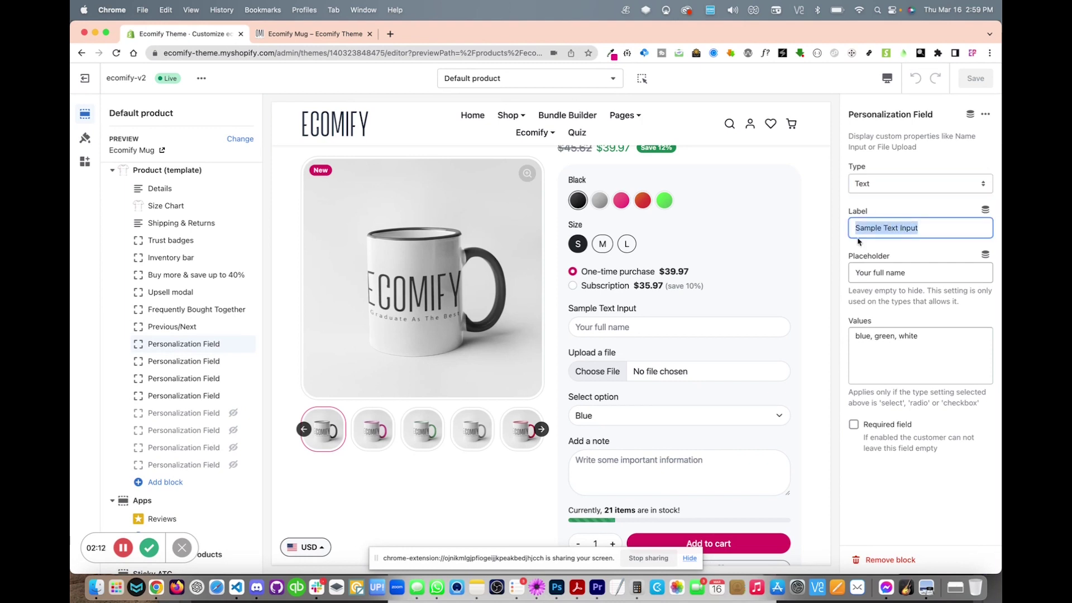
left_click(874, 275)
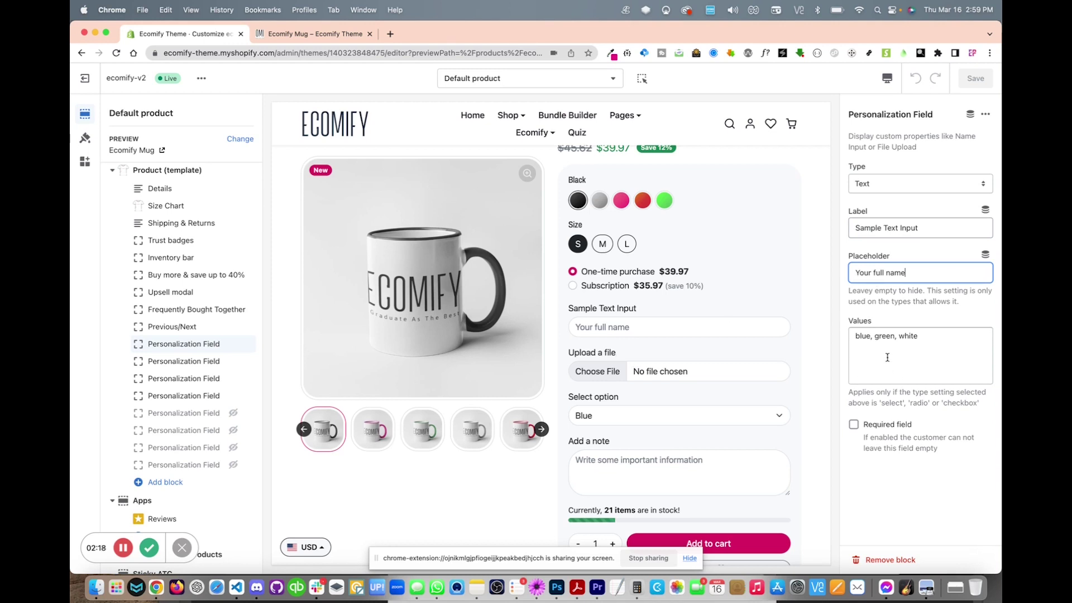
type("e")
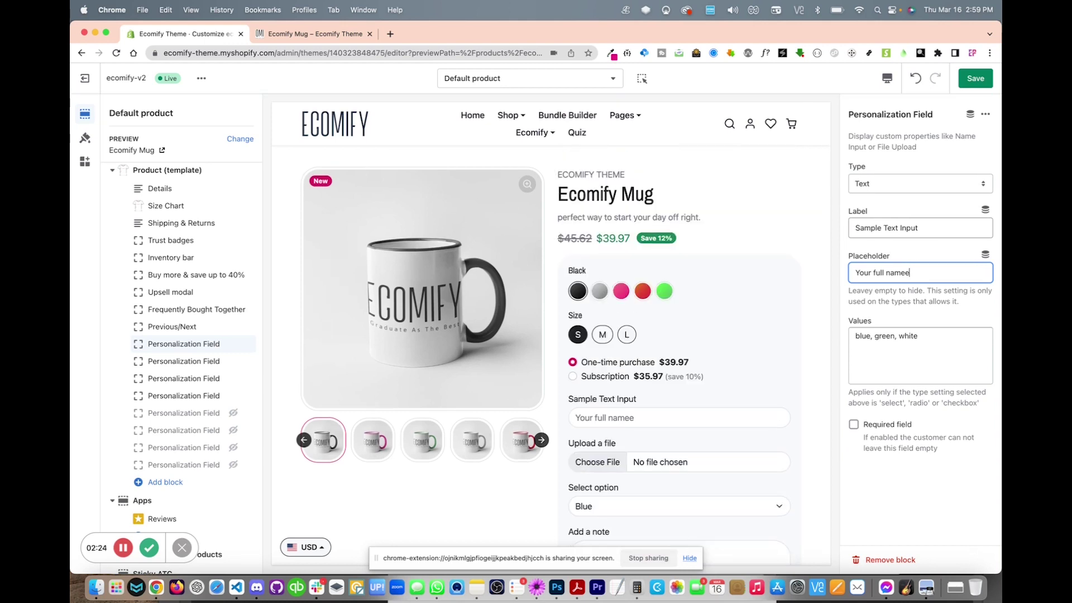
Step: Try the Checkbox type and the Radio type on the Sample Text Input personalization field
left_click(884, 381)
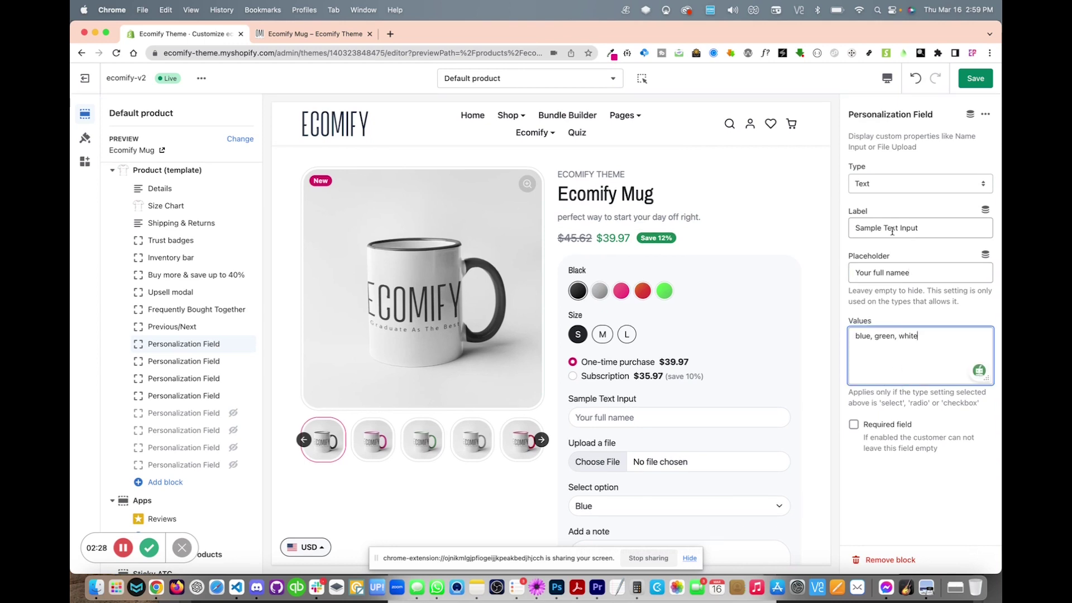
left_click(887, 188)
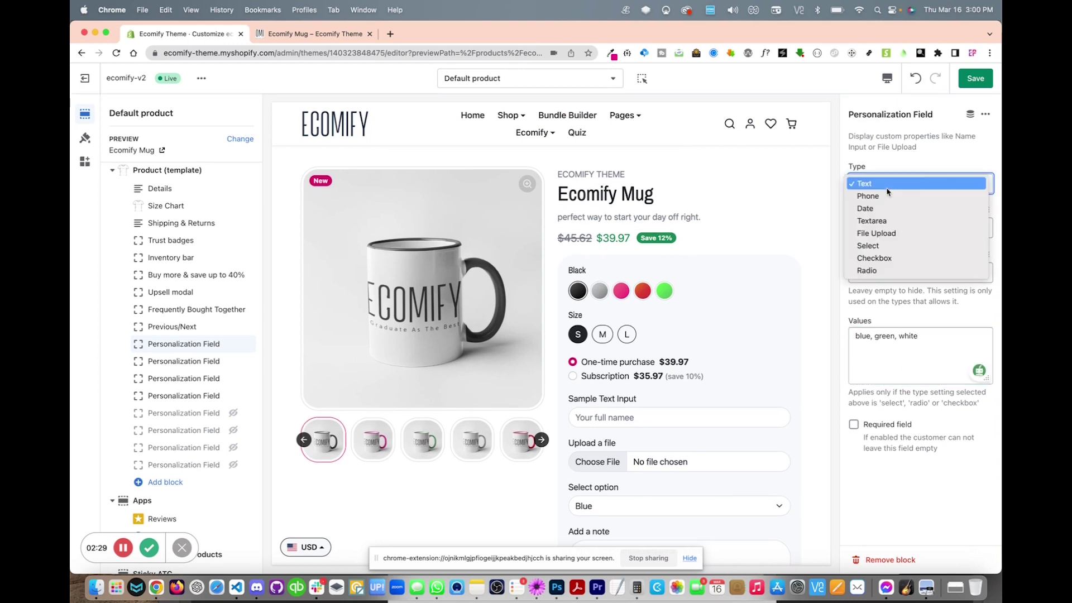
left_click(888, 259)
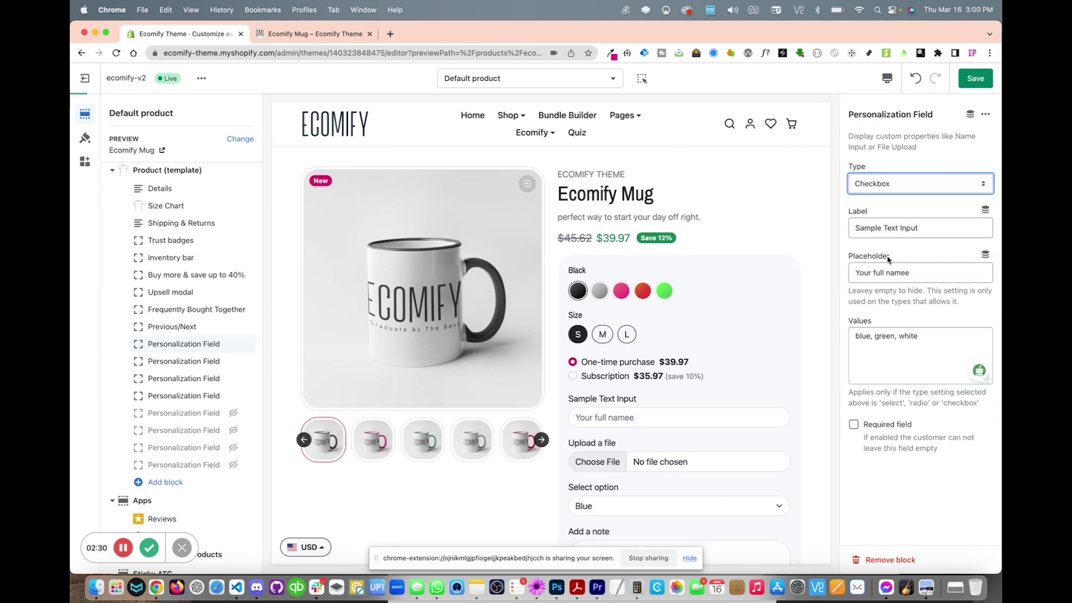
left_click(889, 190)
left_click(886, 197)
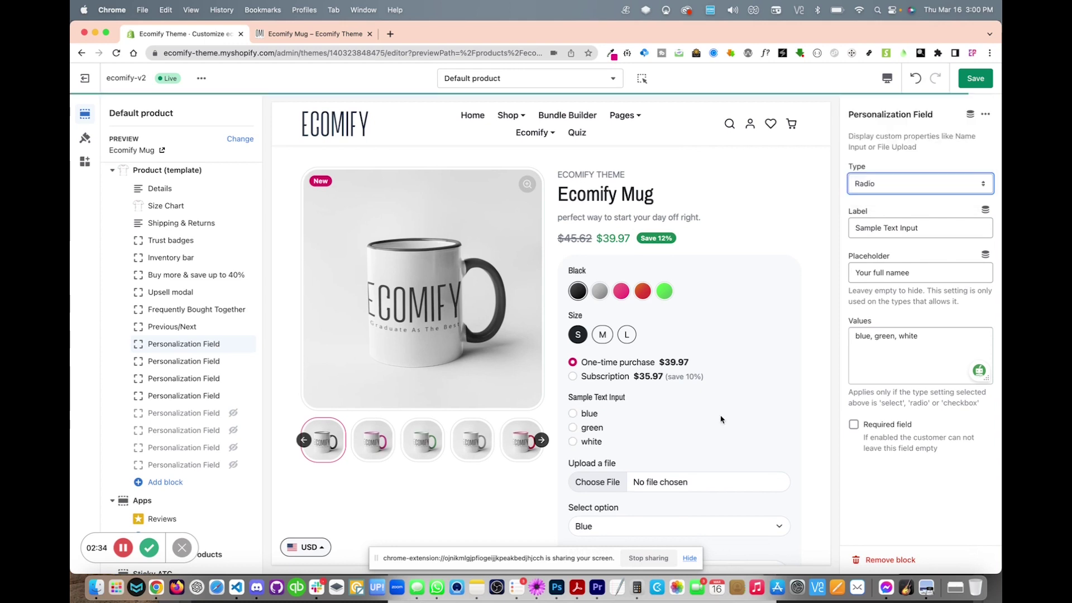
Step: Switch the Sample Text Input field's type to Select, and return it to Text
left_click(878, 187)
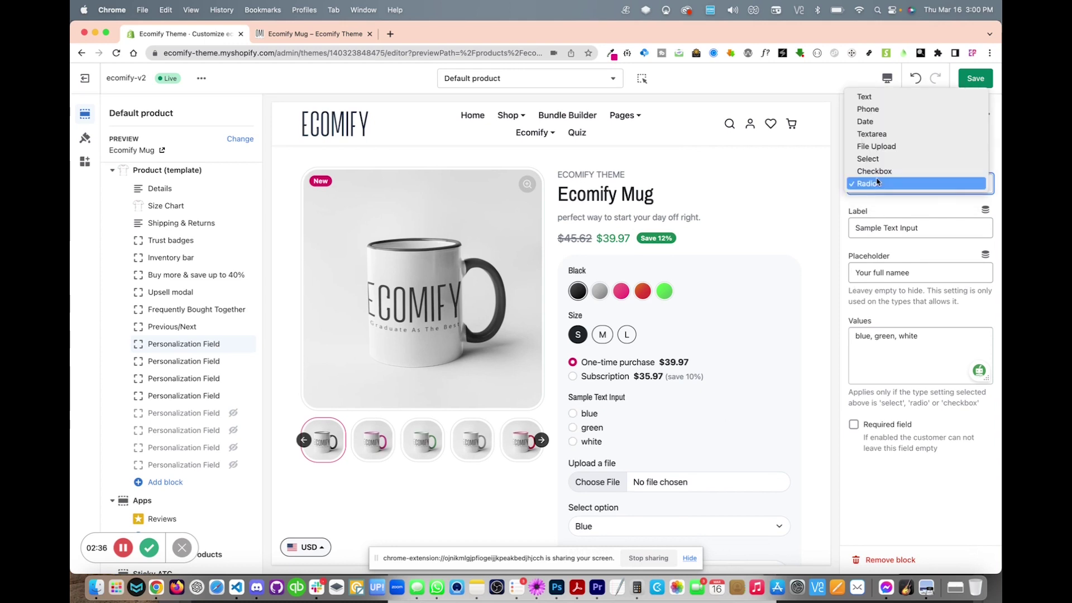
left_click(875, 159)
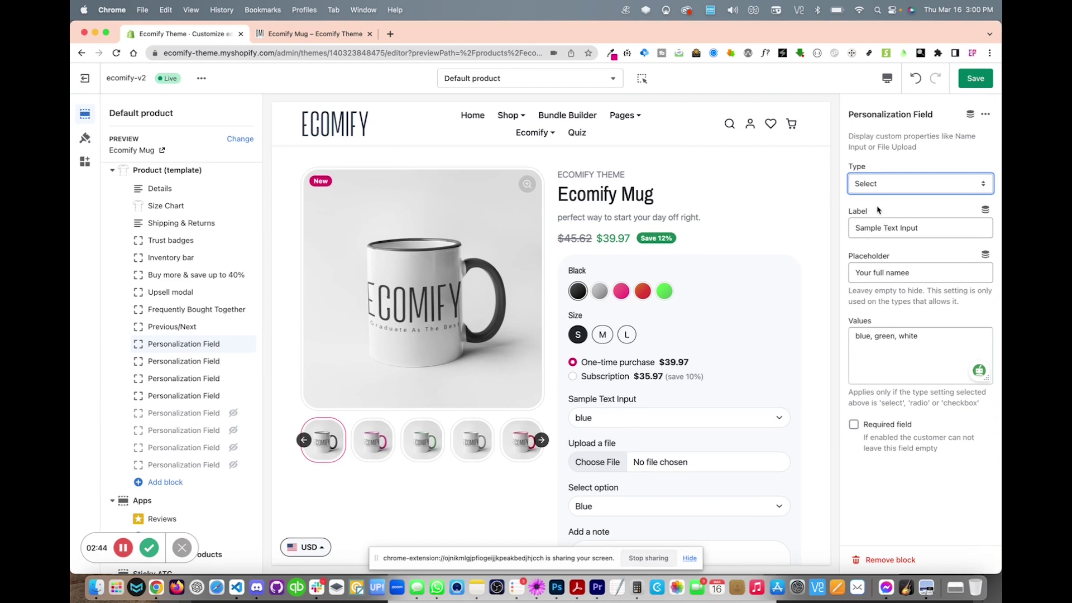
left_click(880, 187)
left_click(877, 123)
scroll(703, 452, "down", 4)
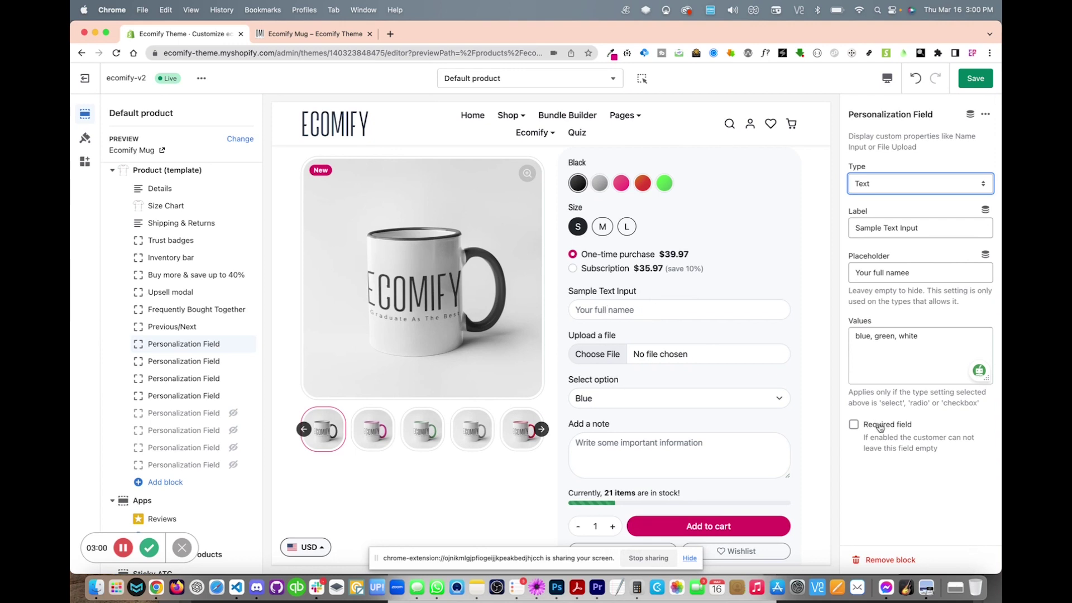
Step: Open the second Personalization Field block and examine the "Upload a file" field's type, placeholder and values settings
left_click(174, 367)
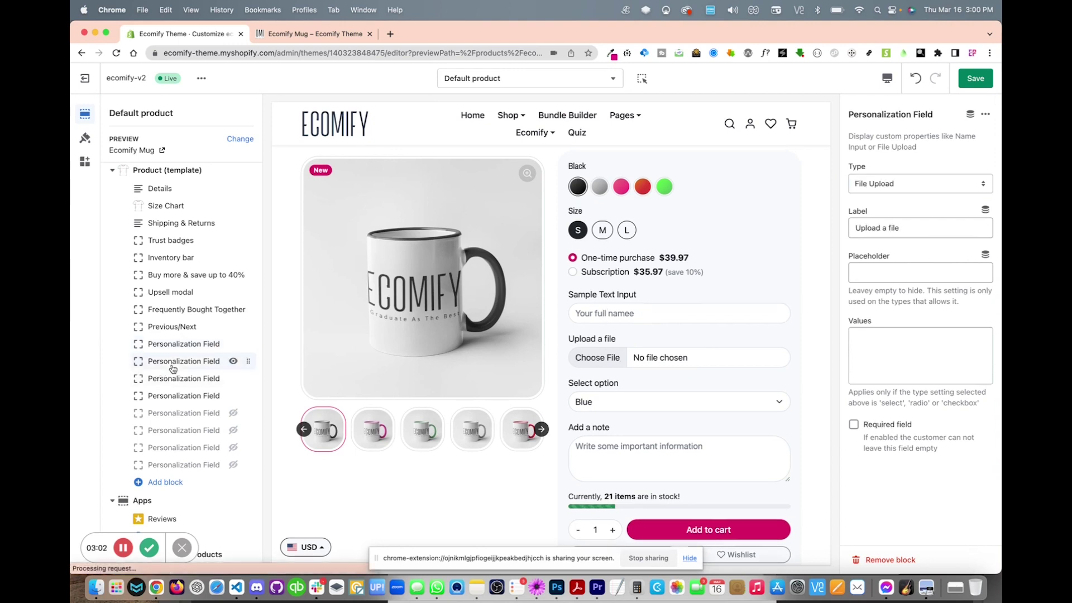
scroll(681, 374, "down", 3)
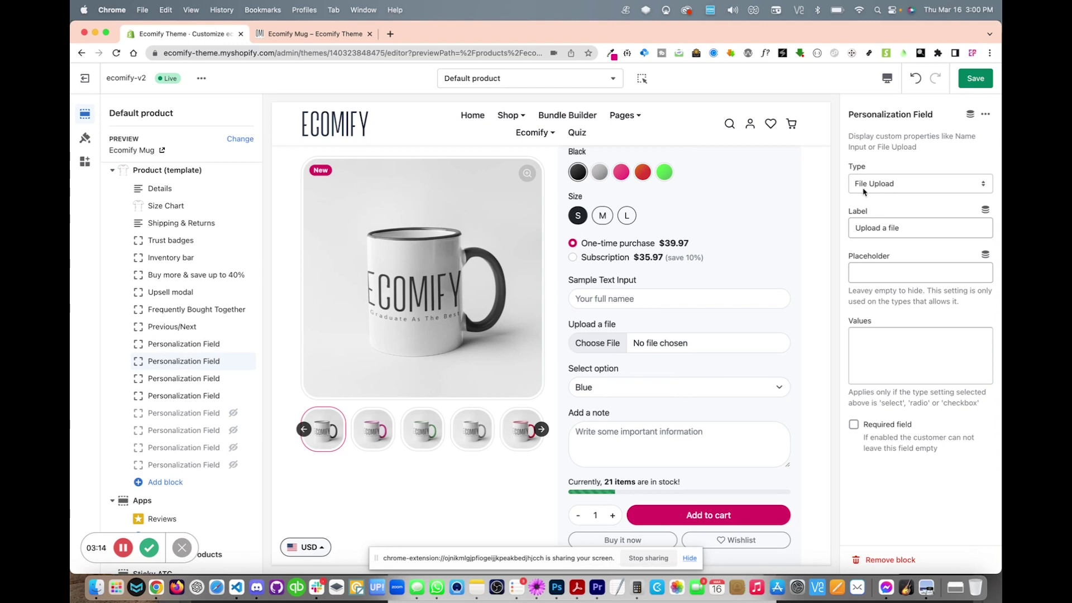
left_click(918, 186)
left_click(898, 184)
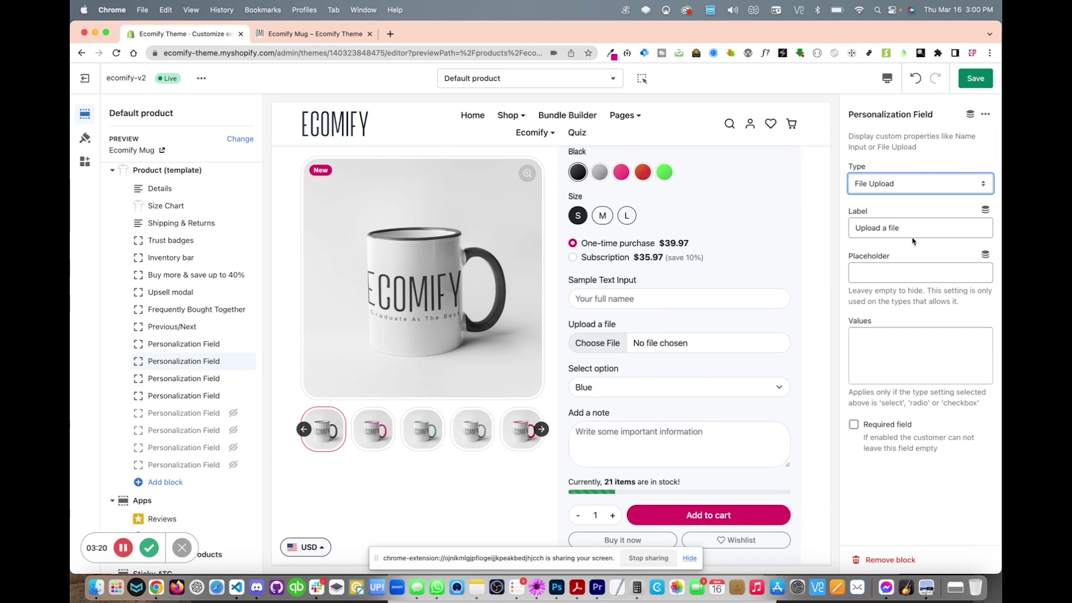
left_click(883, 274)
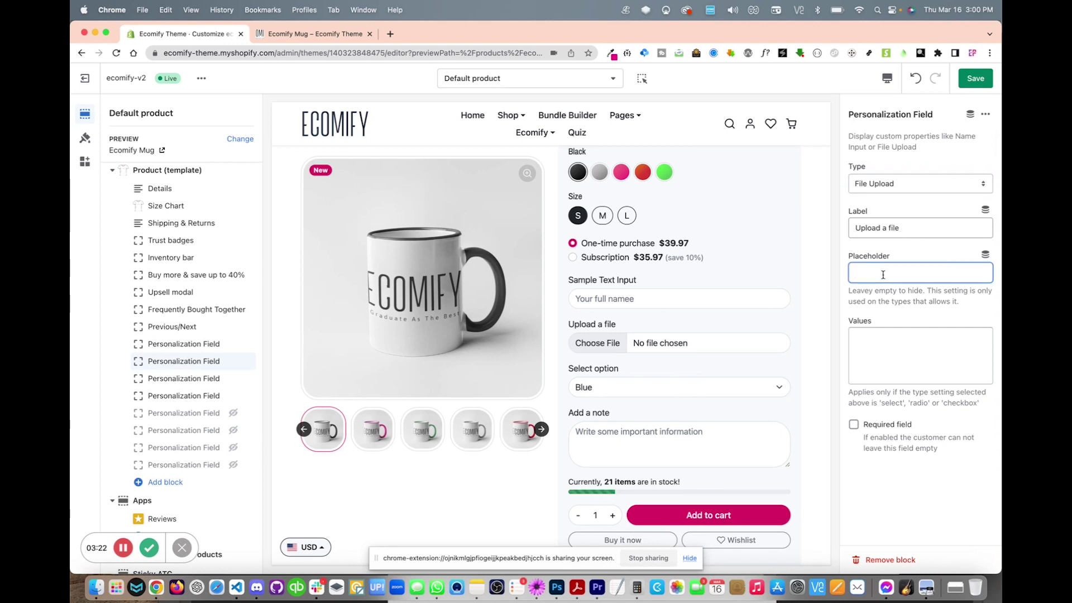
left_click(878, 339)
left_click(898, 509)
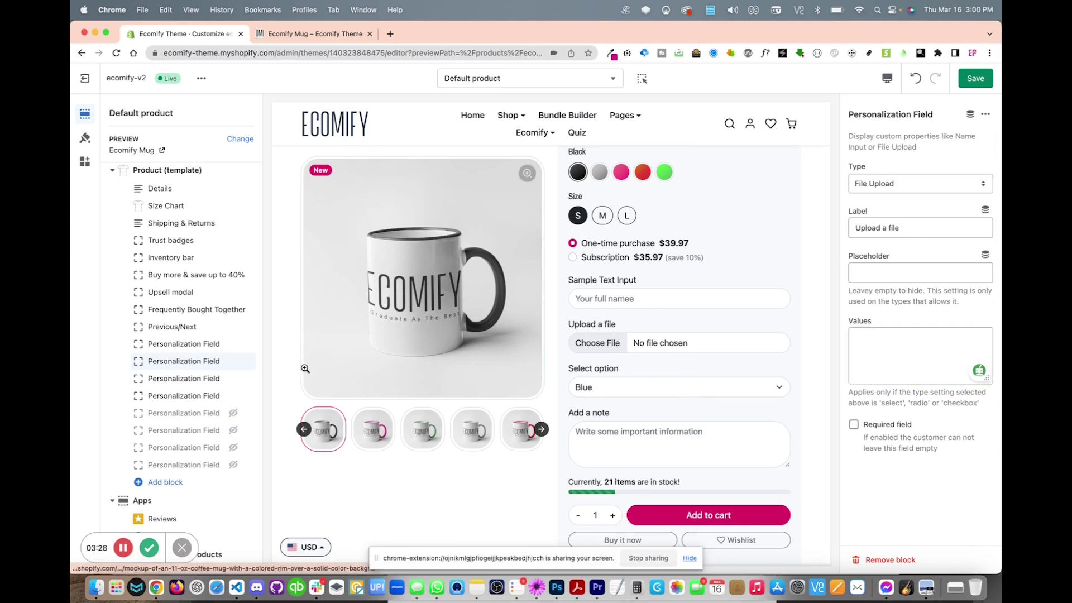
Step: Open the third Personalization Field block and examine the "Select option" field's type, label and placeholder settings
left_click(204, 382)
left_click(888, 184)
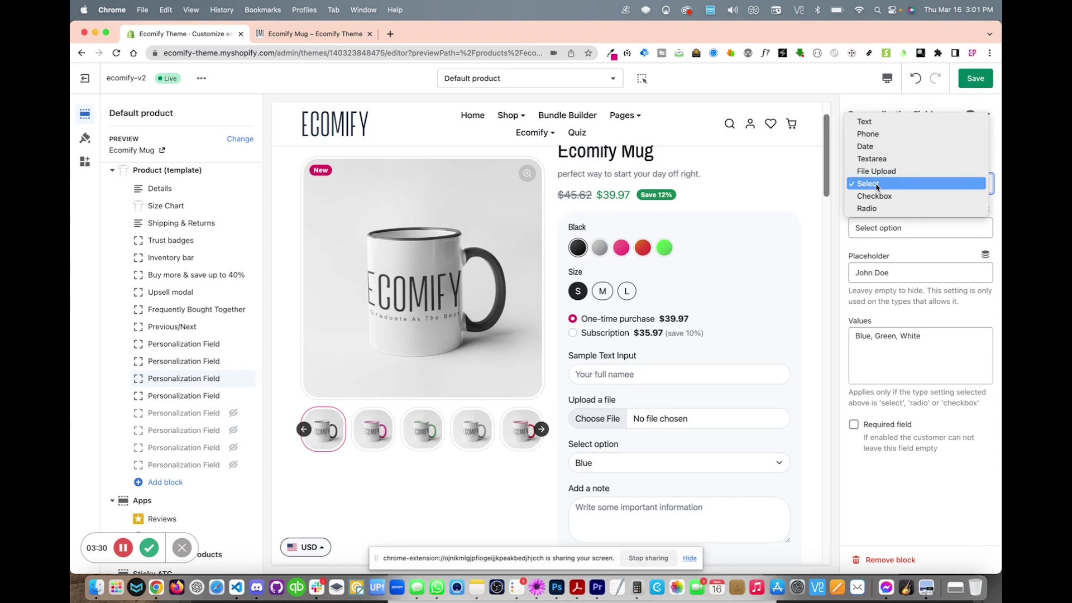
left_click(881, 215)
scroll(669, 375, "down", 3)
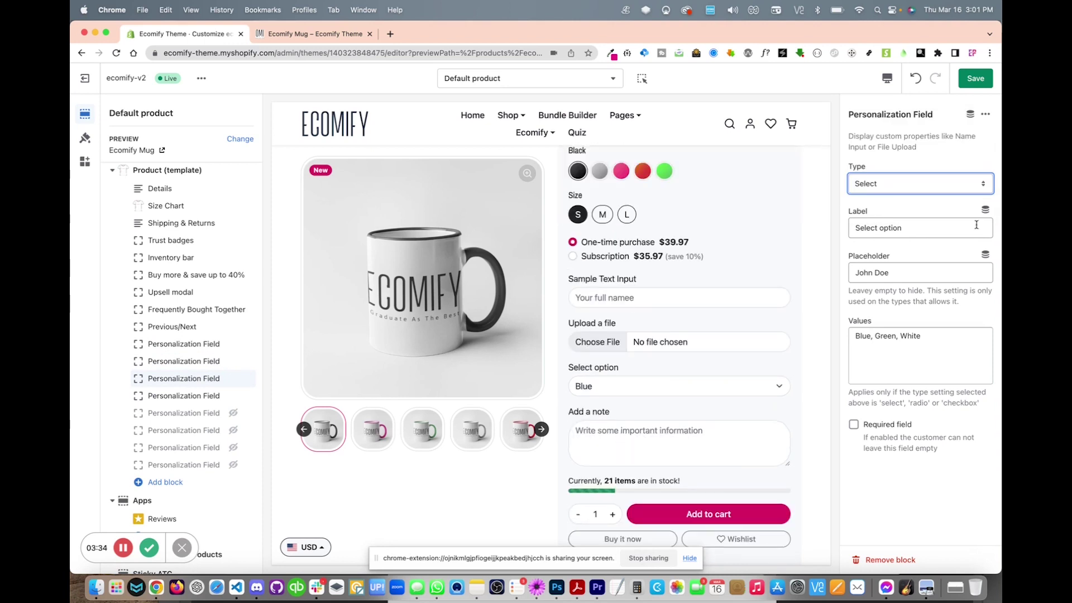
left_click(887, 229)
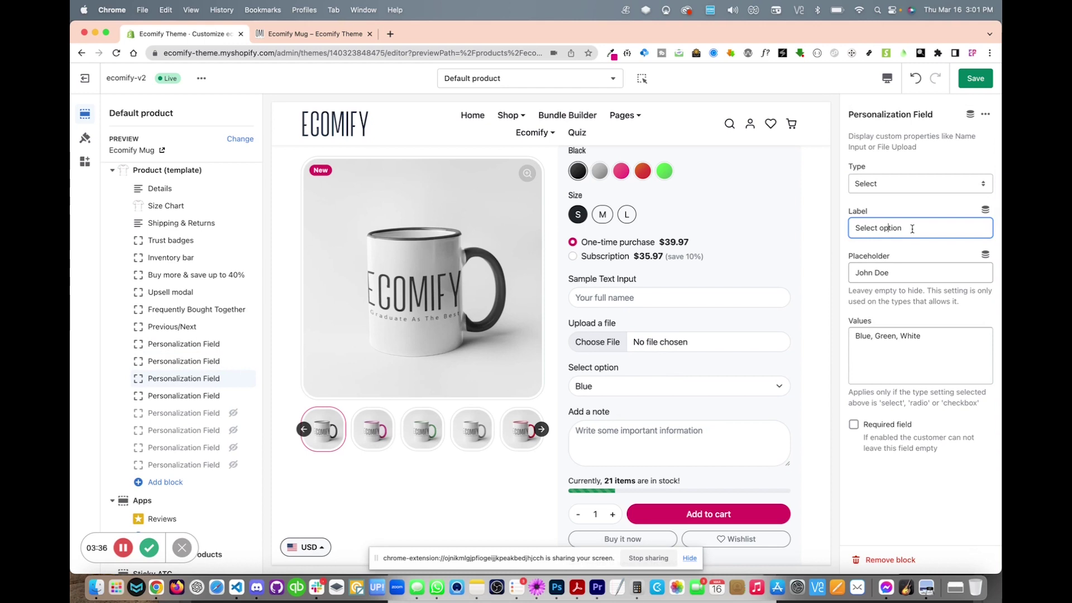
left_click(898, 272)
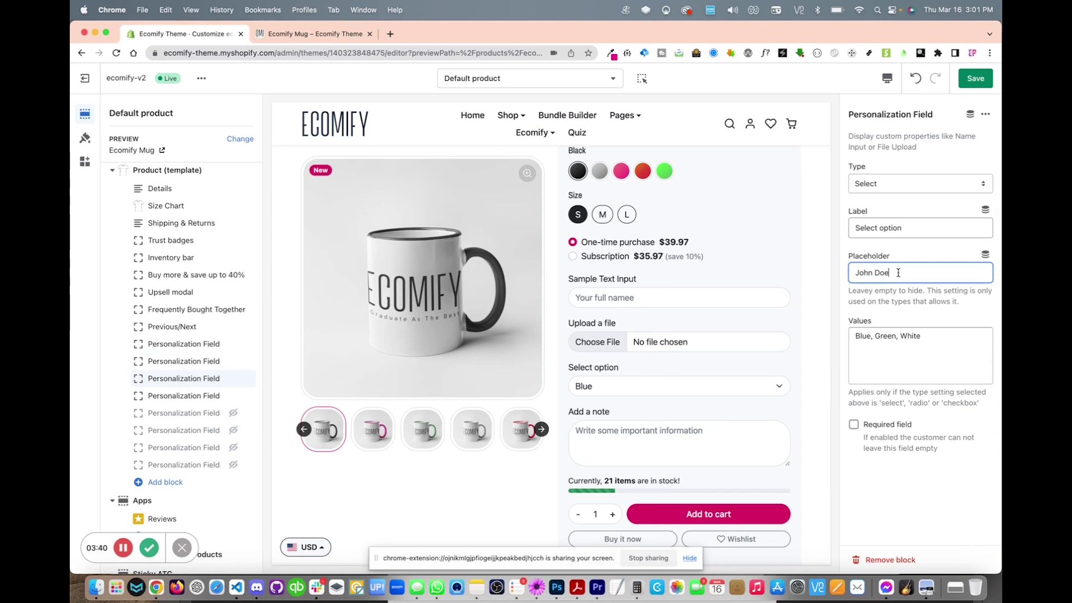
left_click(207, 377)
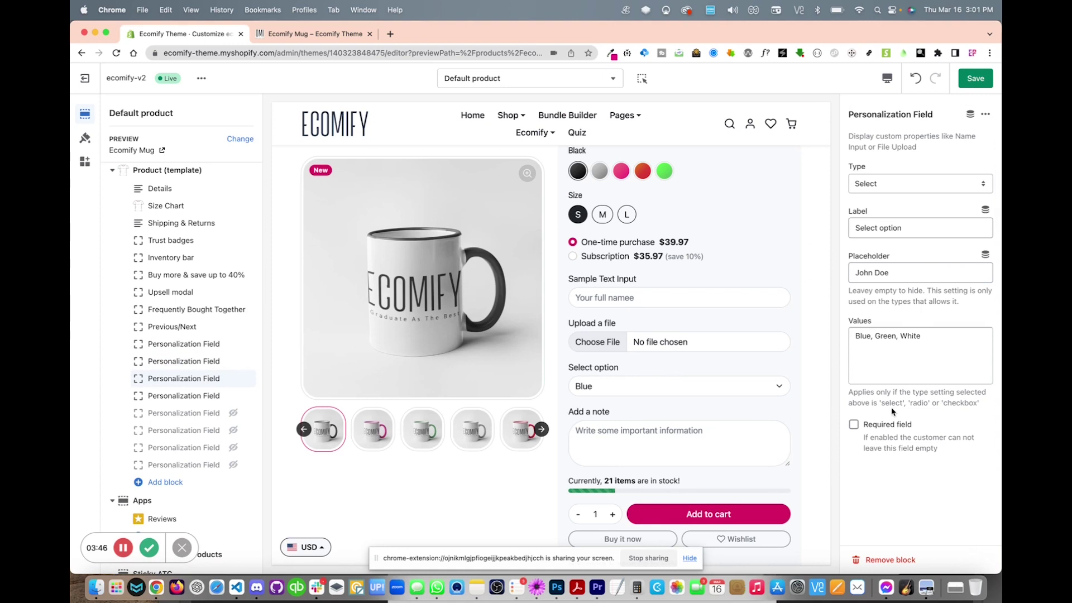
Step: Expand the "Select option" dropdown in the product preview to compare its choices with the block's values
scroll(758, 394, "down", 2)
left_click(748, 354)
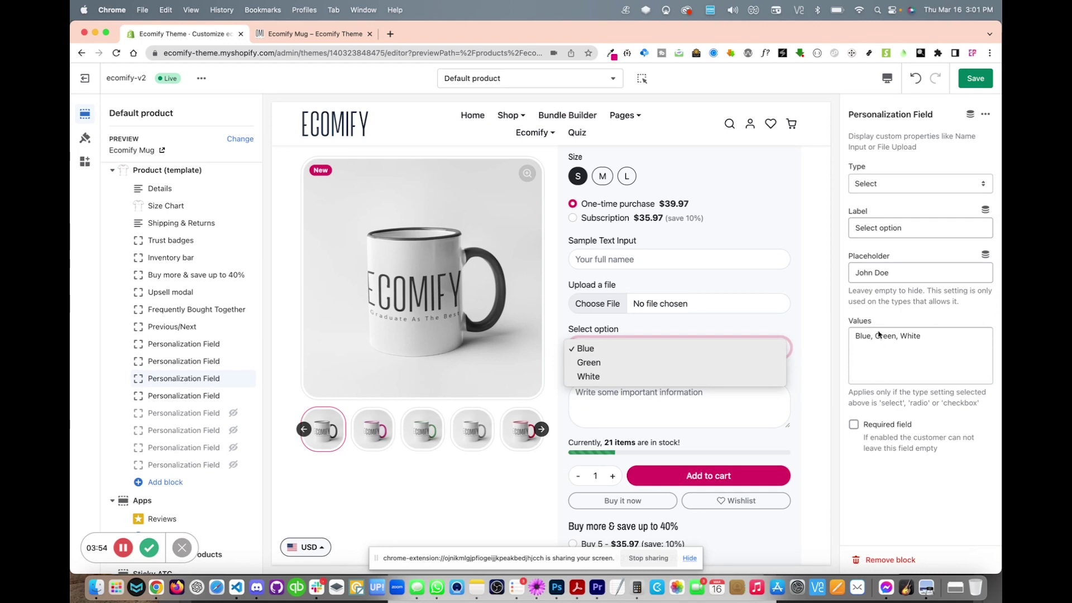
left_click(720, 324)
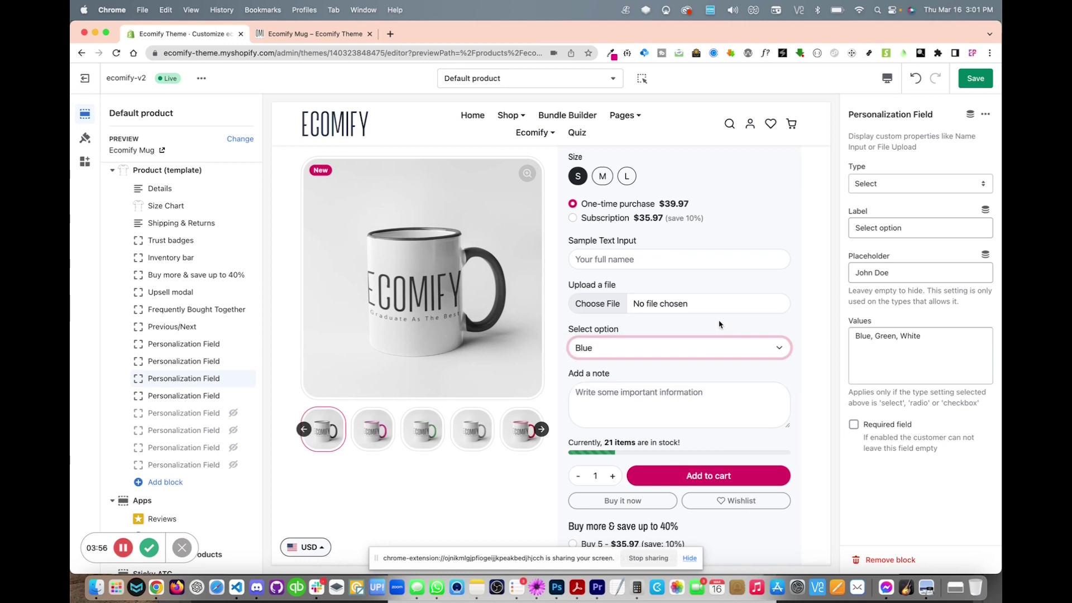
left_click(774, 343)
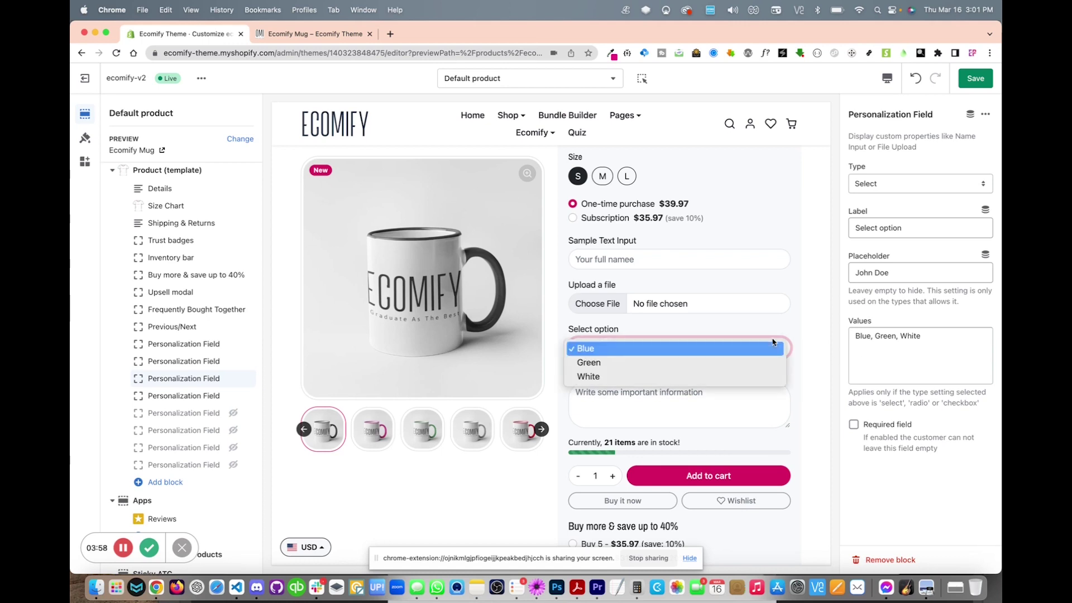
left_click(774, 343)
Step: Open the fourth Personalization Field block and examine the "Add a note" field's type, label and placeholder
left_click(187, 397)
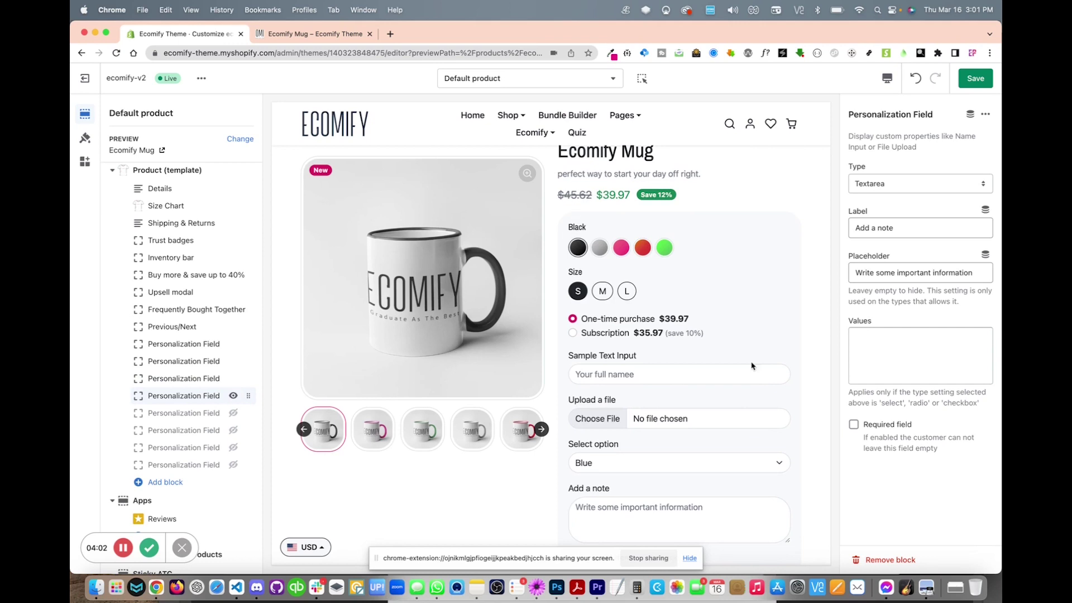
left_click(899, 183)
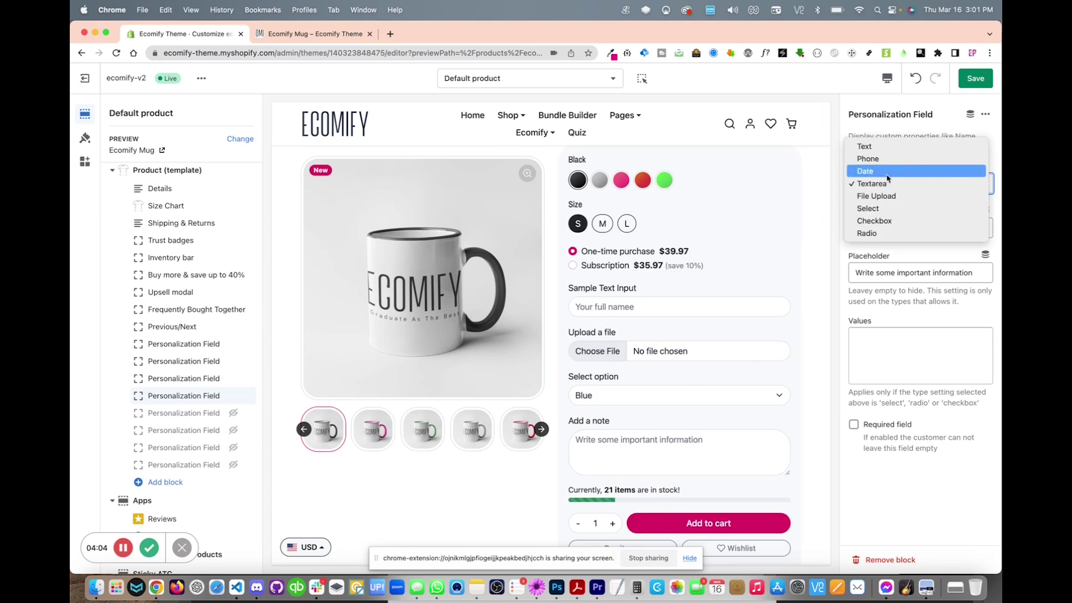
left_click(889, 183)
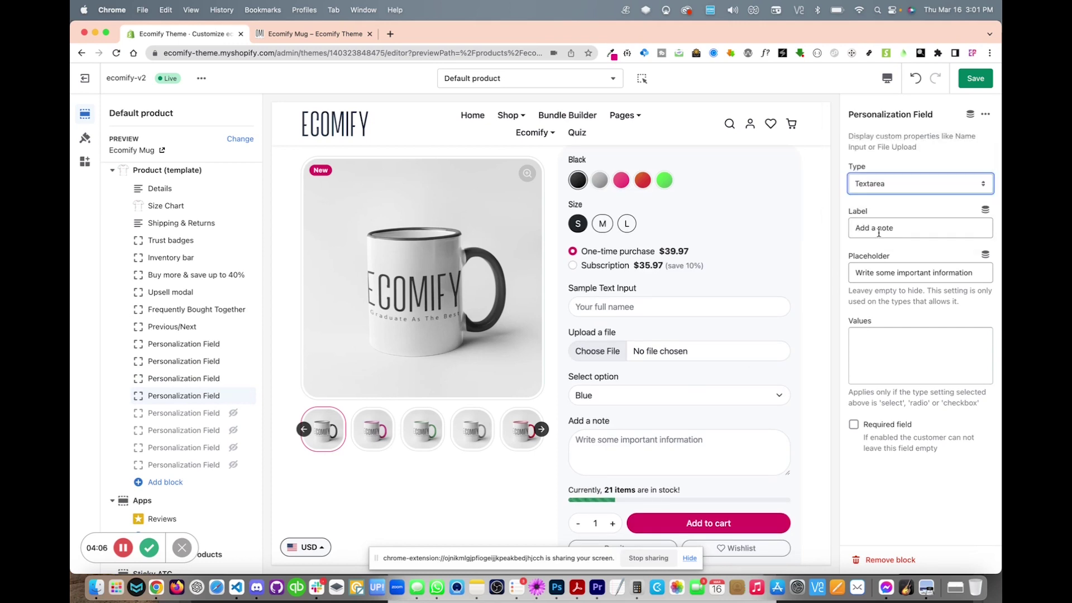
double_click(892, 227)
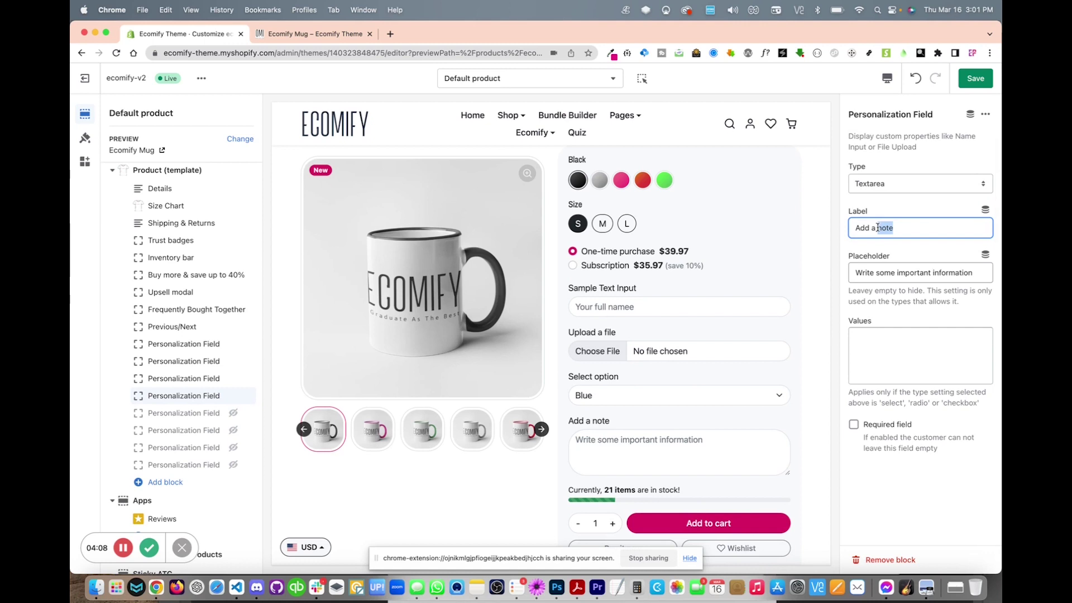
left_click(878, 274)
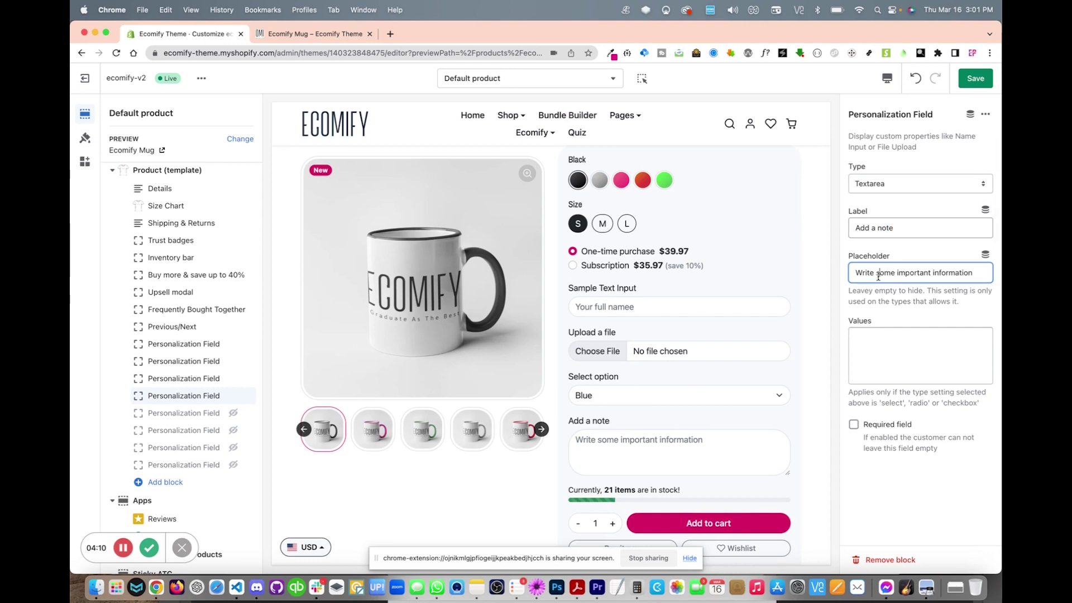
scroll(358, 344, "down", 2)
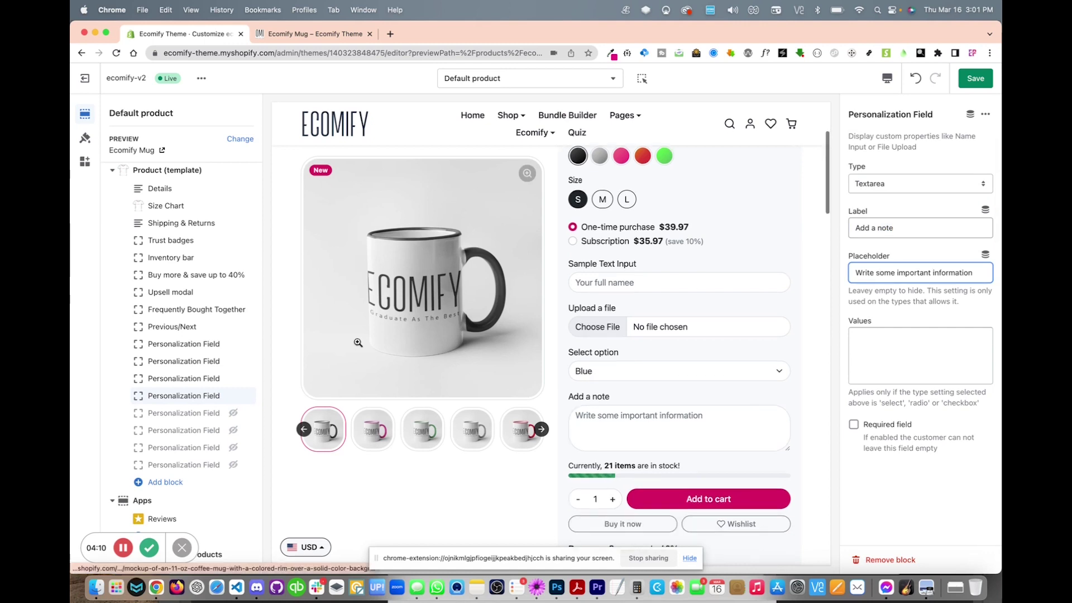
Step: Unhide the last four Personalization Field blocks: Arrival Date, Checkbox Options, Radio Options and Your Name
left_click(233, 414)
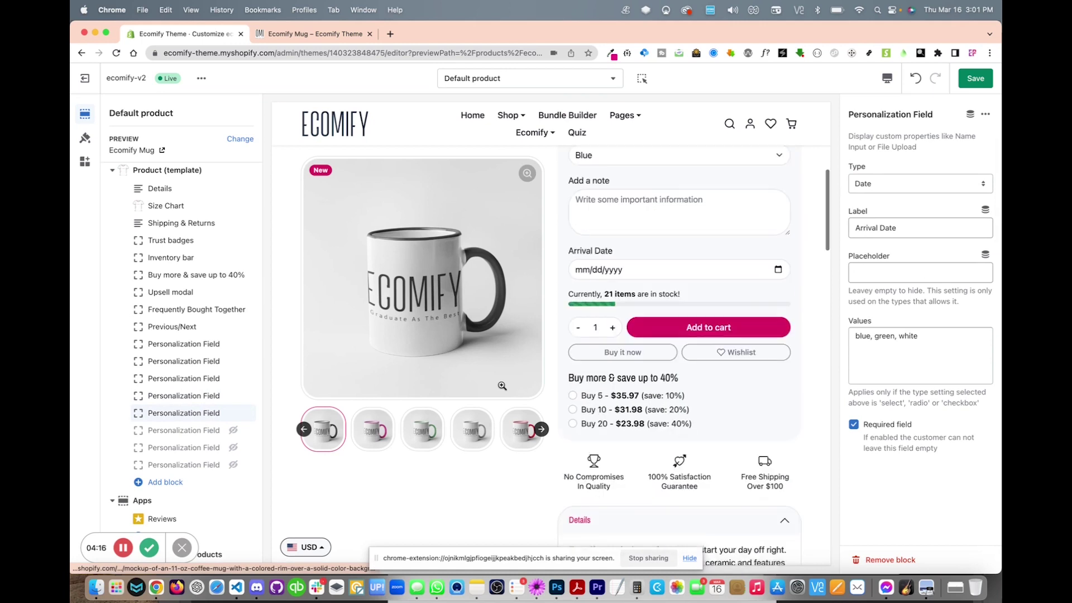
left_click(233, 430)
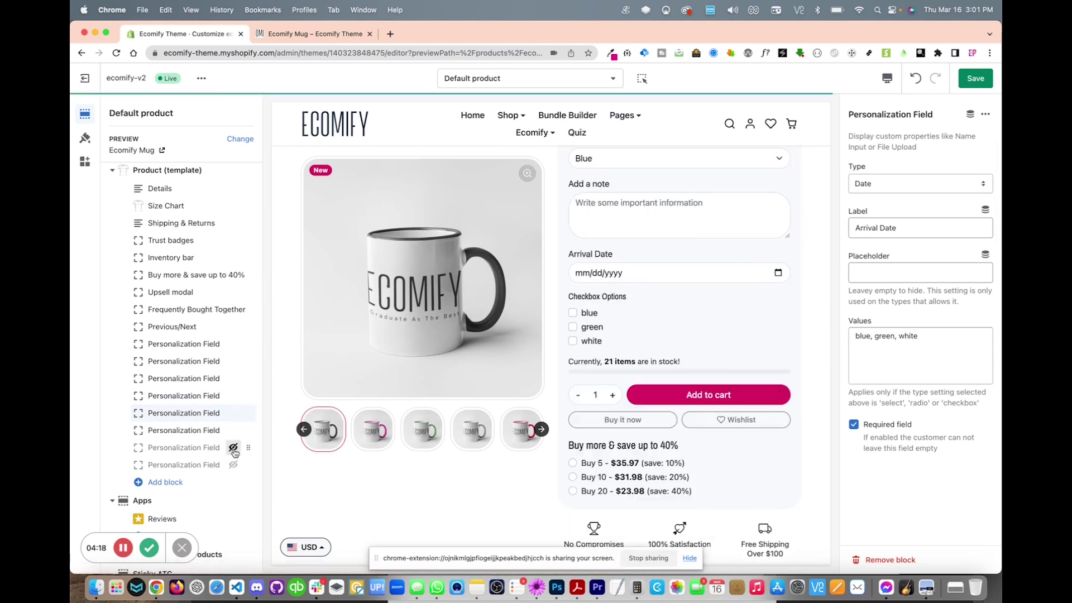
left_click(234, 449)
left_click(233, 464)
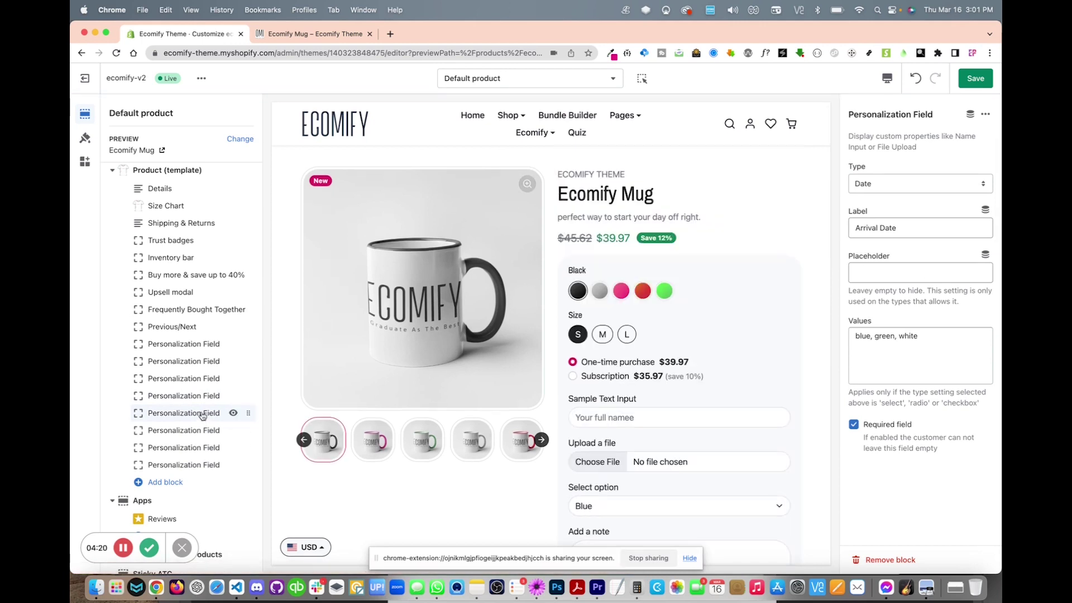
scroll(642, 335, "down", 6)
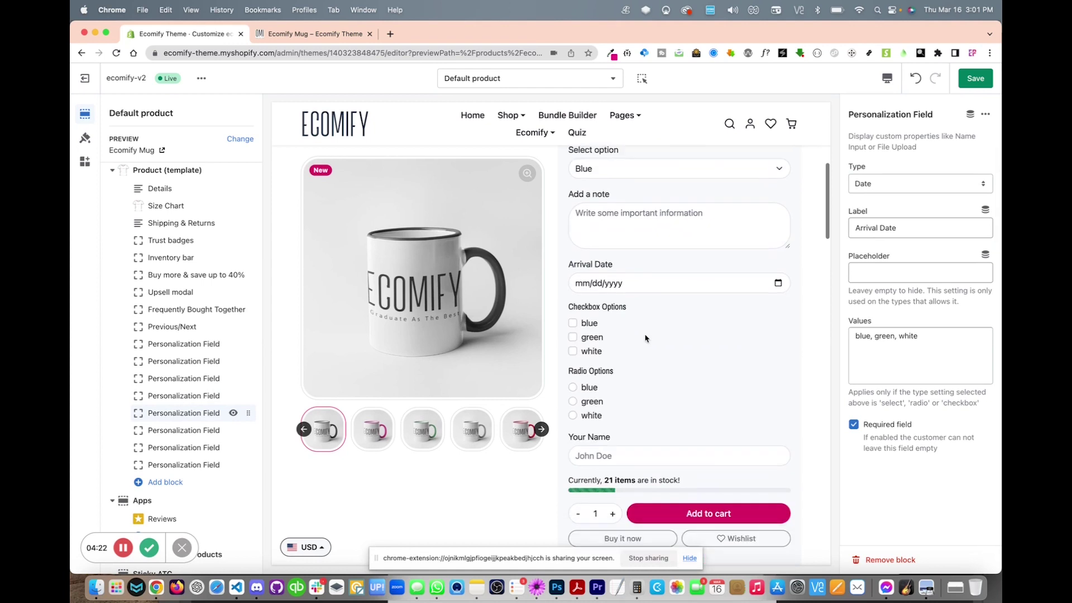
Step: Review the Arrival Date block's field type and view its date picker in the product preview
left_click(878, 184)
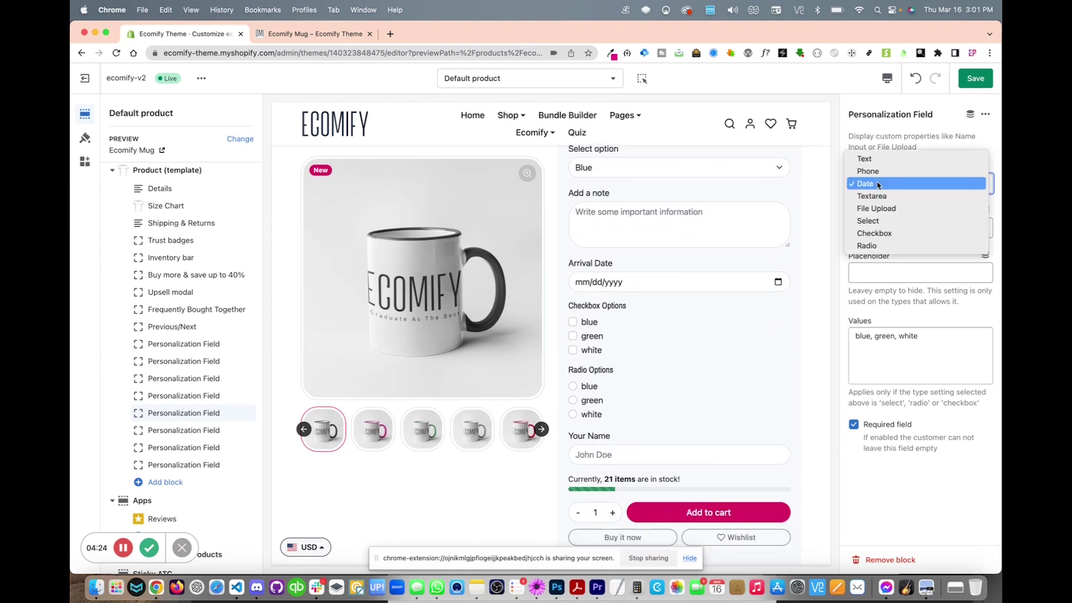
left_click(878, 184)
left_click(878, 184)
left_click(879, 184)
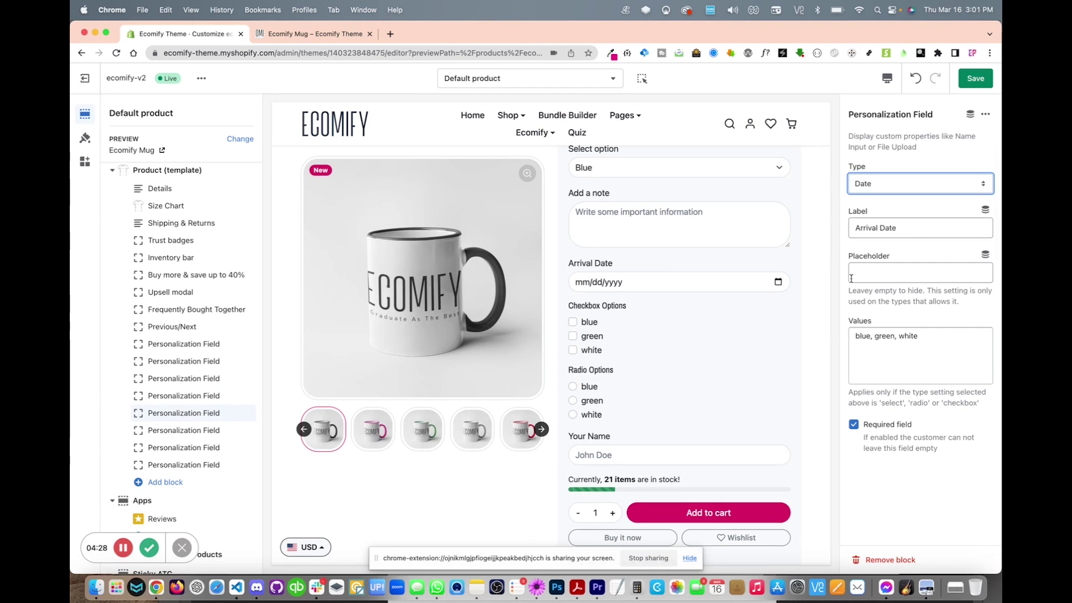
key("Tab")
key("Tab")
left_click(777, 283)
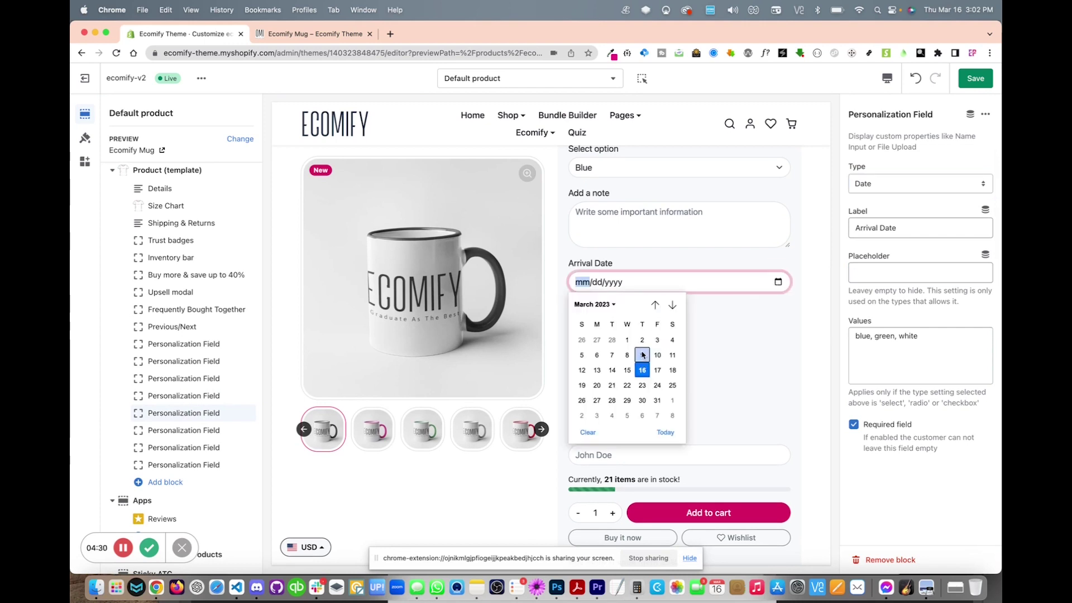
left_click(704, 356)
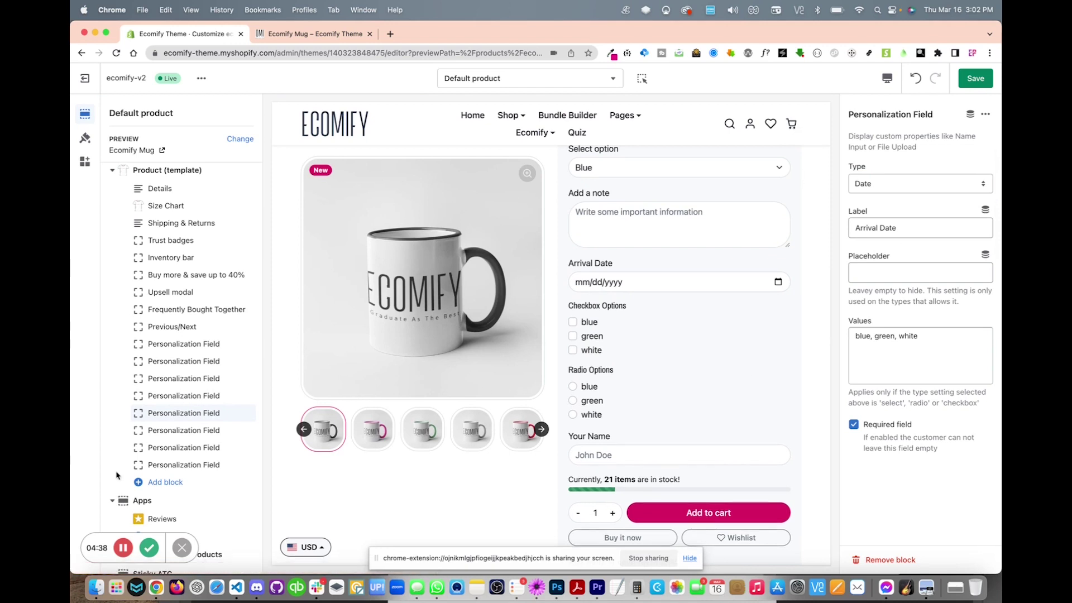
Step: Review the settings of the Checkbox Options, Radio Options and Your Name personalization blocks against the product preview
left_click(183, 433)
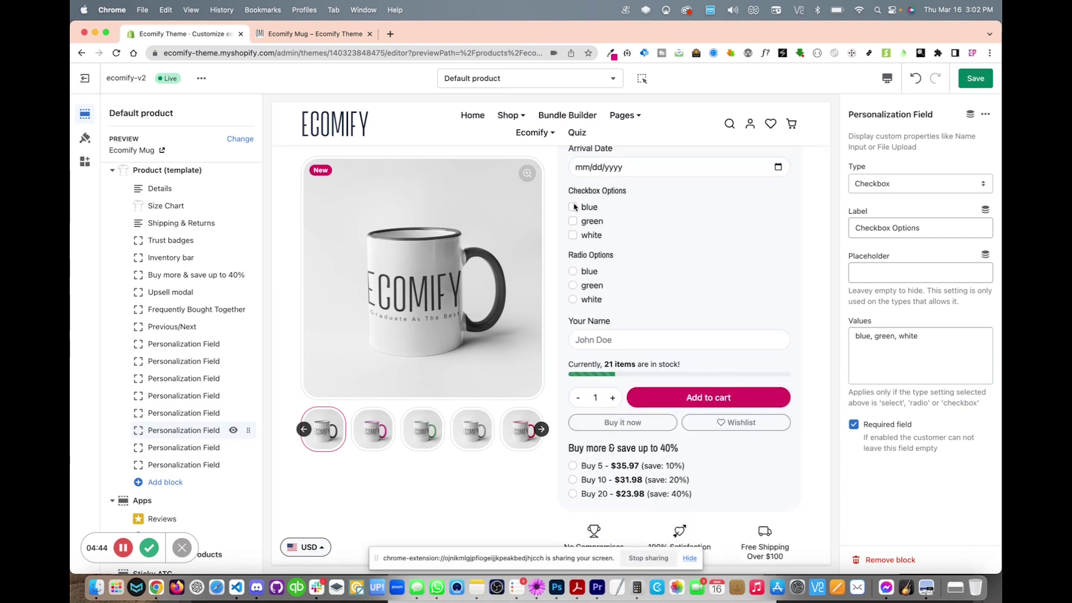
left_click(235, 449)
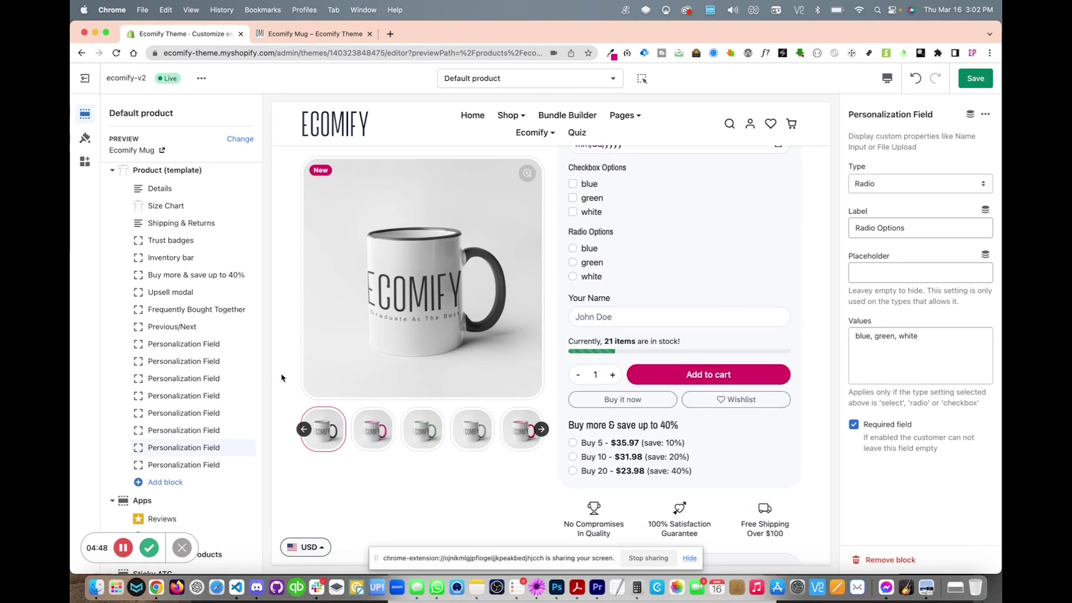
left_click(234, 465)
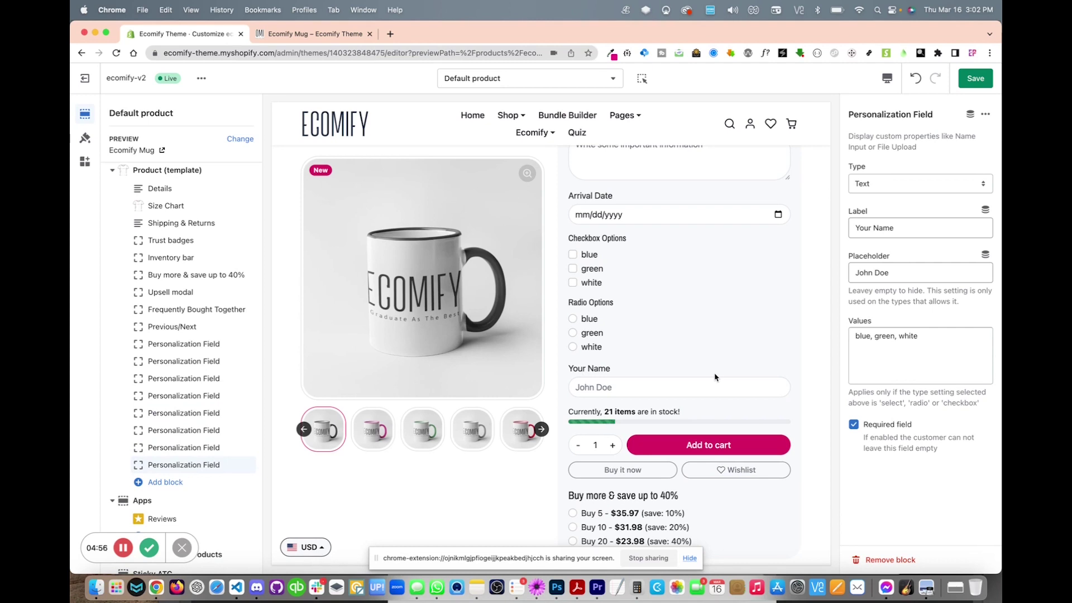
scroll(714, 377, "up", 2)
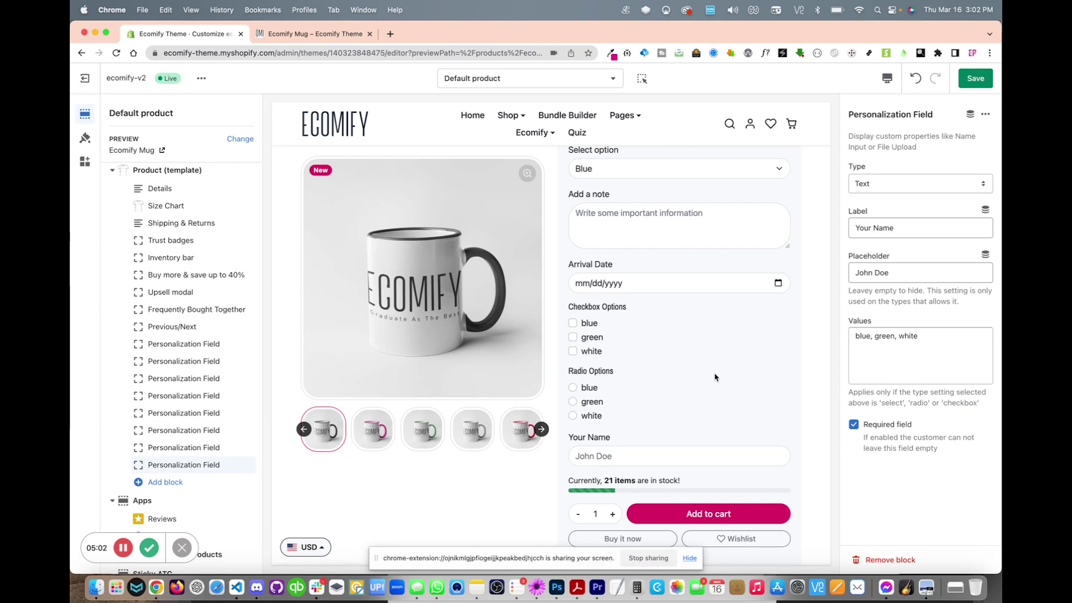
scroll(715, 377, "up", 4)
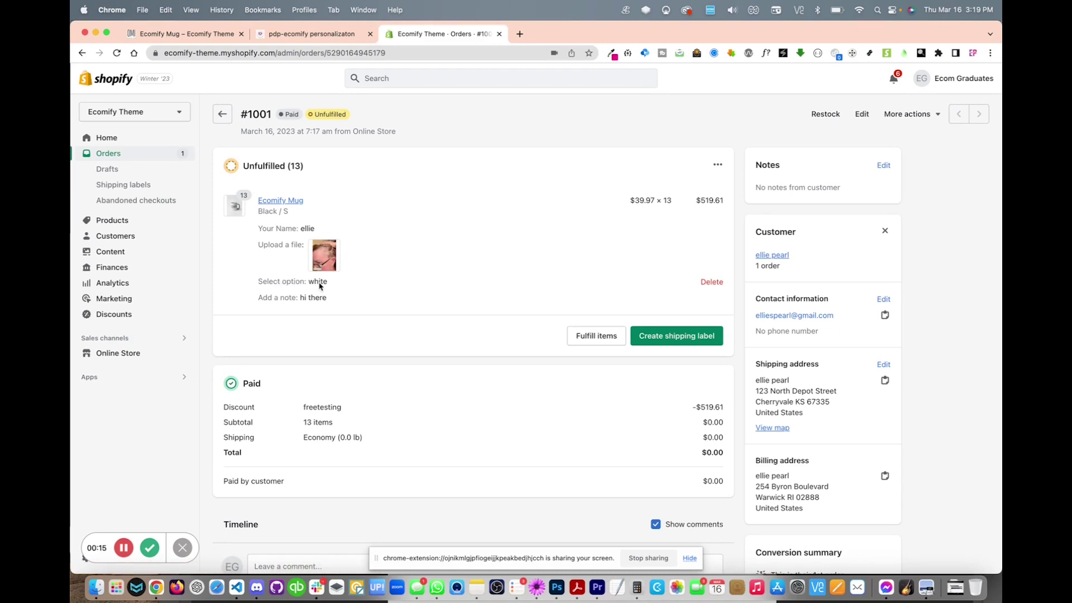
Step: Download the customer's uploaded image from the Ecomify Mug line item on the Shopify admin order page
left_click(331, 253)
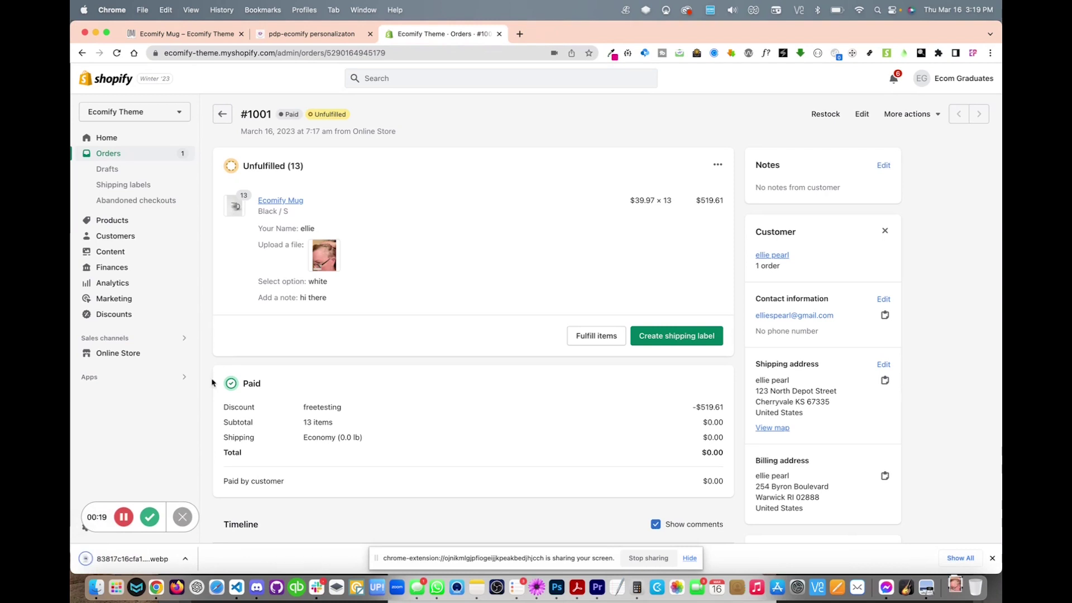